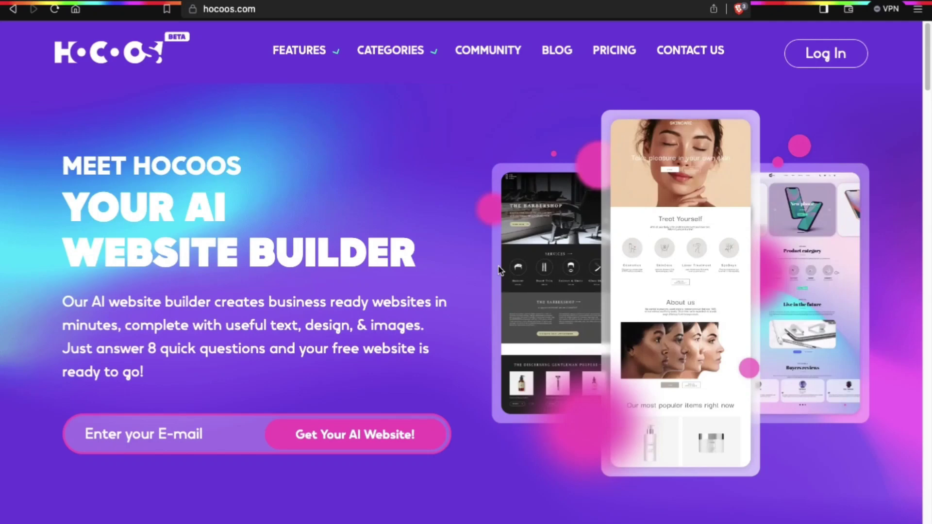
Start a new AI website and choose IT blog after searching for 'technology'
click(333, 440)
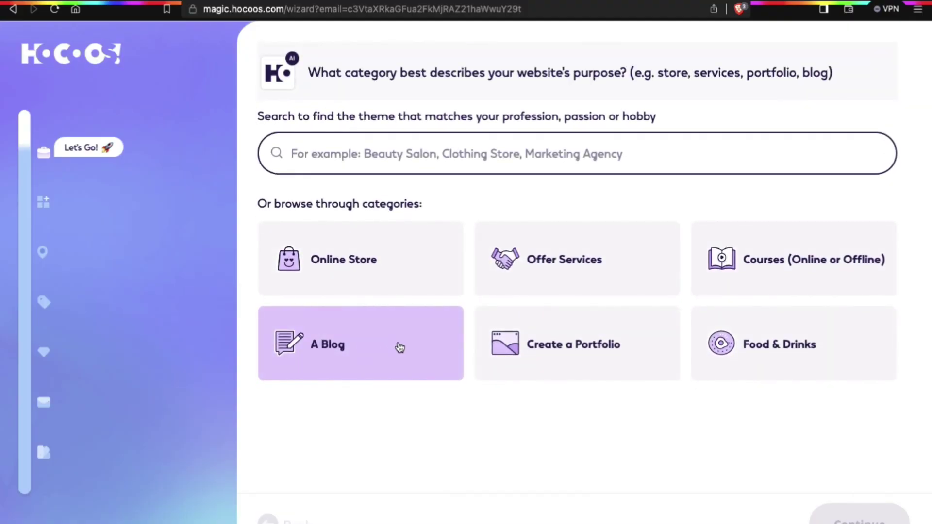
click(399, 351)
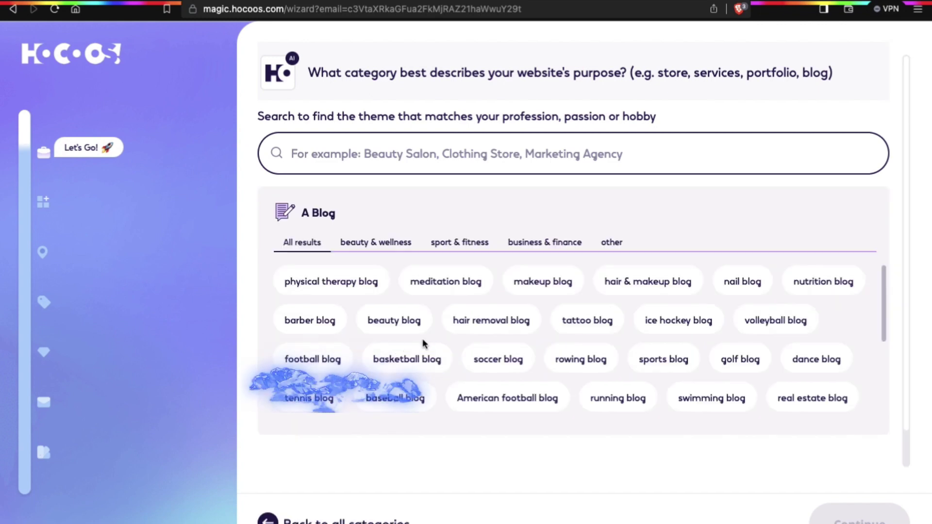
click(360, 150)
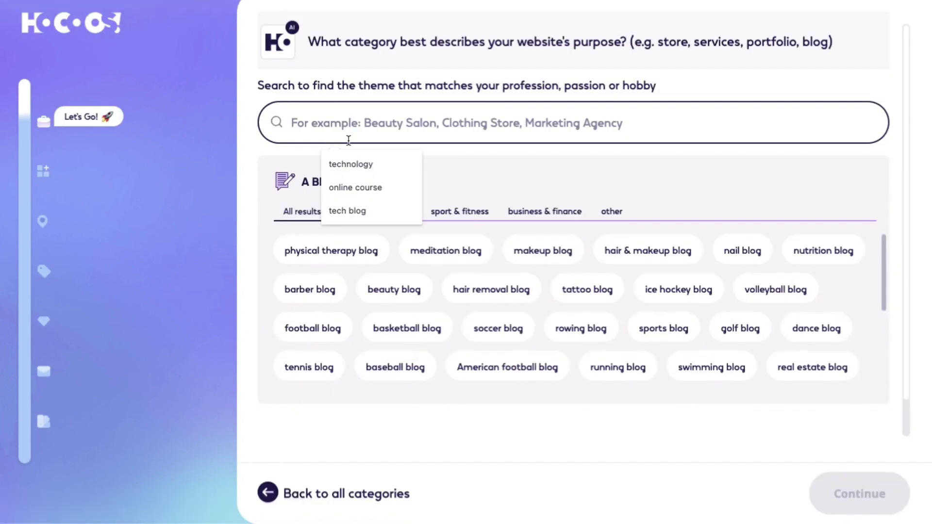
click(336, 161)
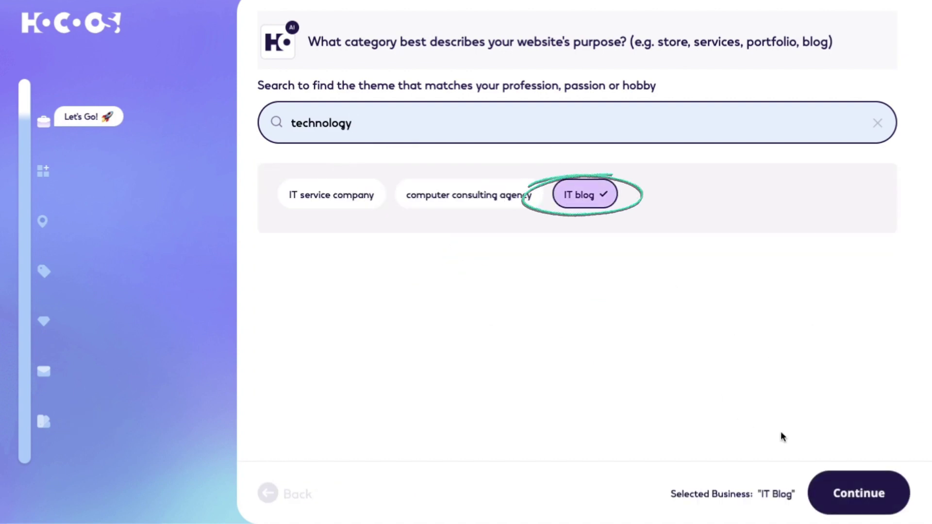
click(835, 499)
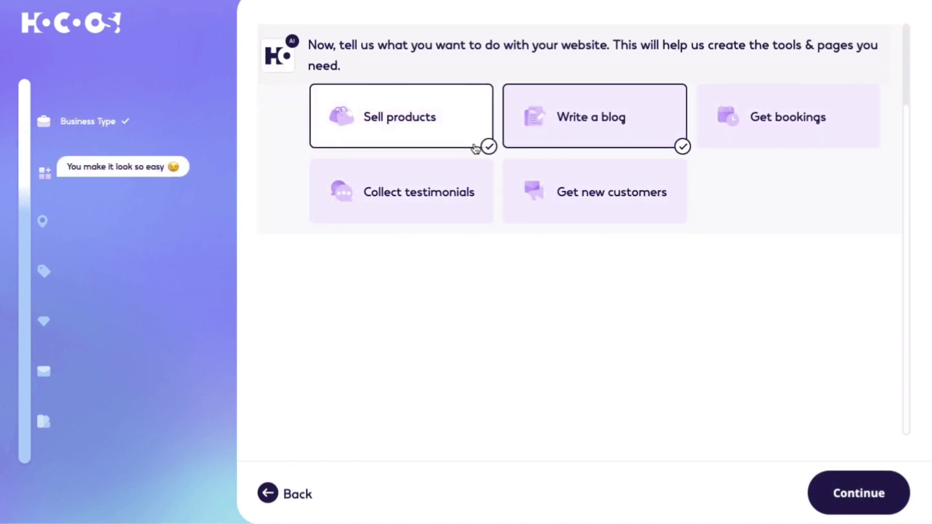
Add getting new customers as a goal, mark it online-only, and name it 'simplify me'
click(682, 191)
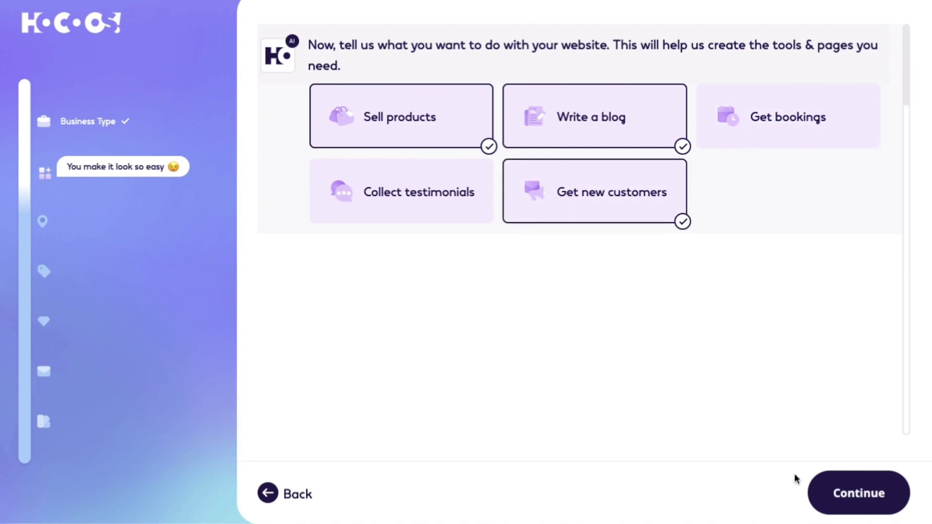
click(869, 506)
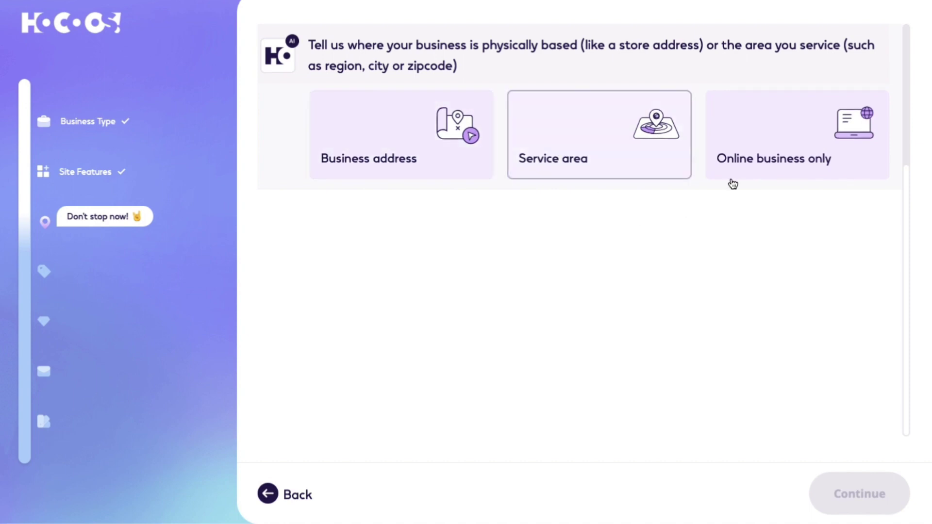
click(746, 163)
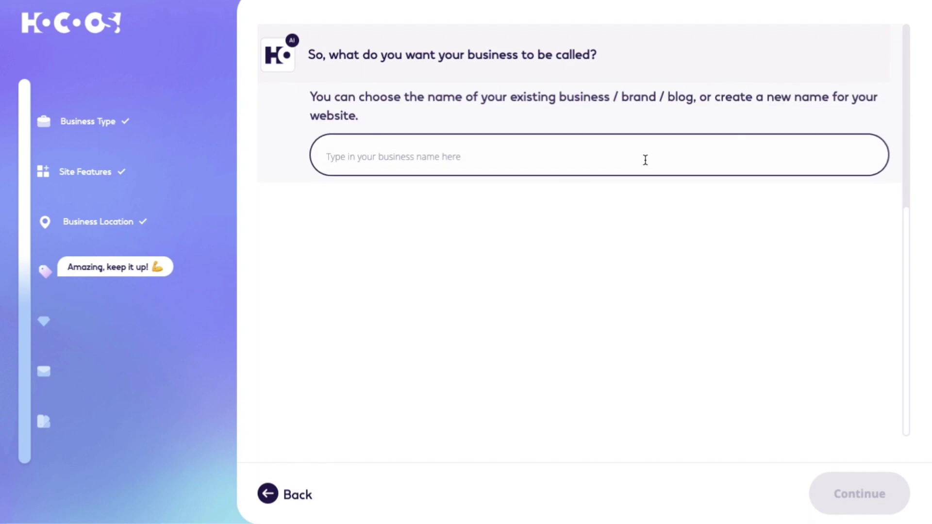
click(498, 157)
click(467, 190)
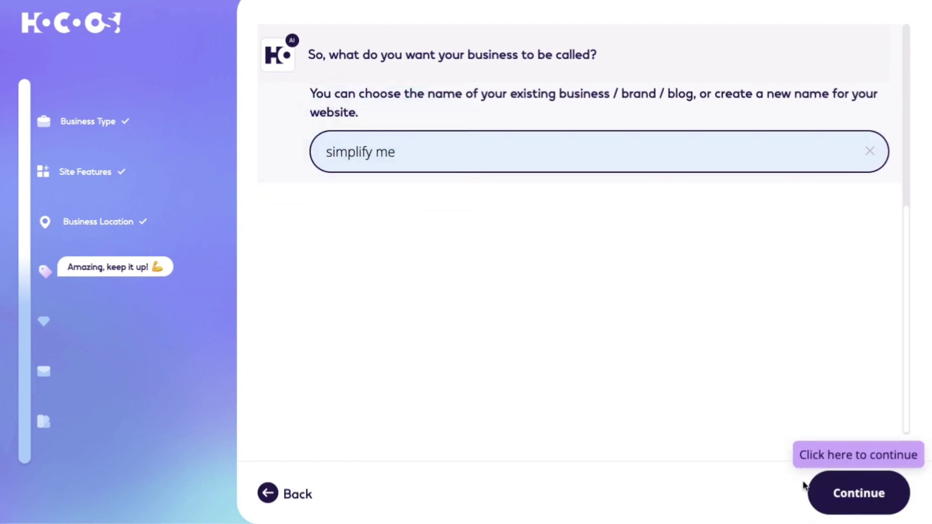
click(820, 495)
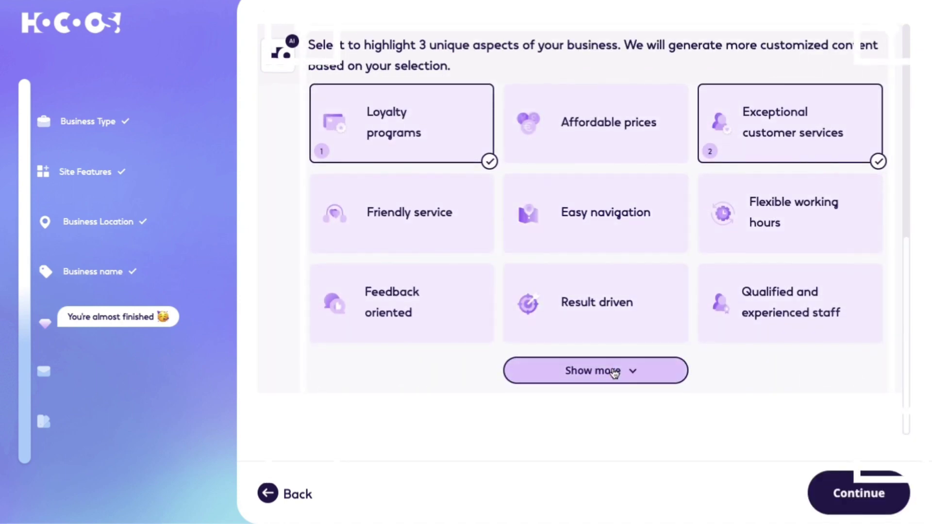
Pick Inspiration approach as the third business aspect and confirm the three talking points
click(614, 373)
click(368, 293)
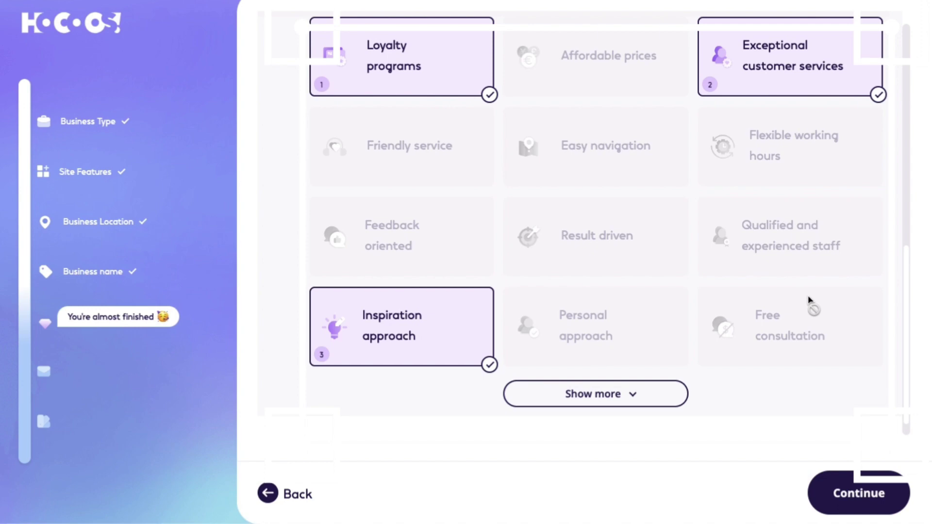
click(842, 495)
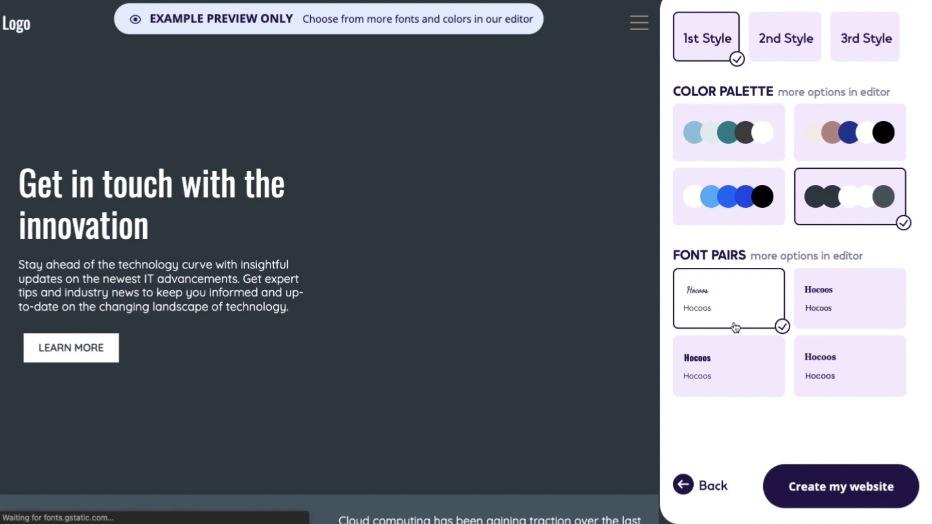
Compare the second and third styles, then choose the blue palette and serif heading font pair
scroll(397, 232, down, 5)
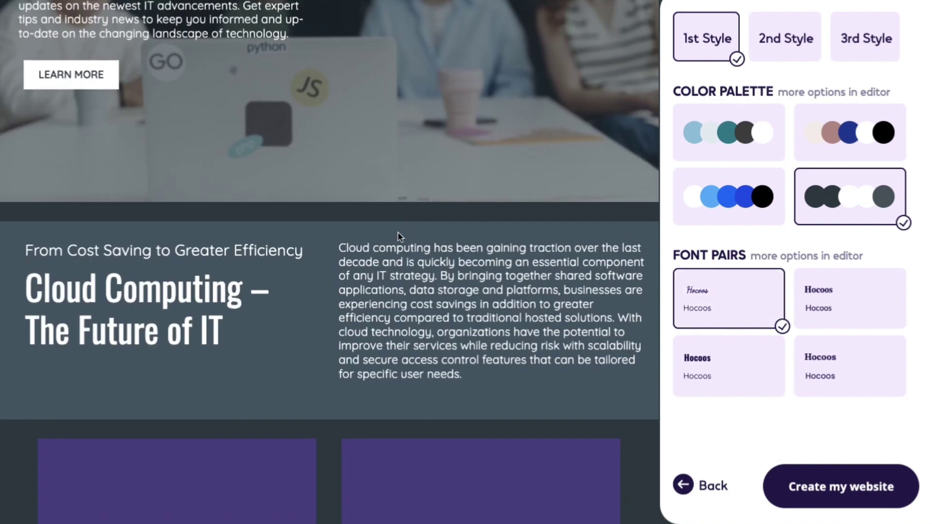
scroll(395, 251, down, 5)
scroll(210, 125, down, 5)
scroll(265, 219, down, 5)
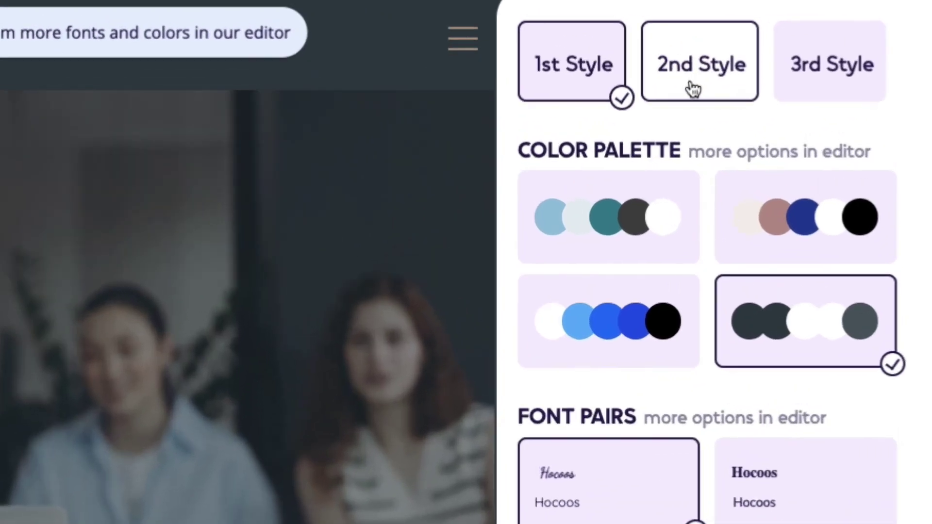
click(790, 49)
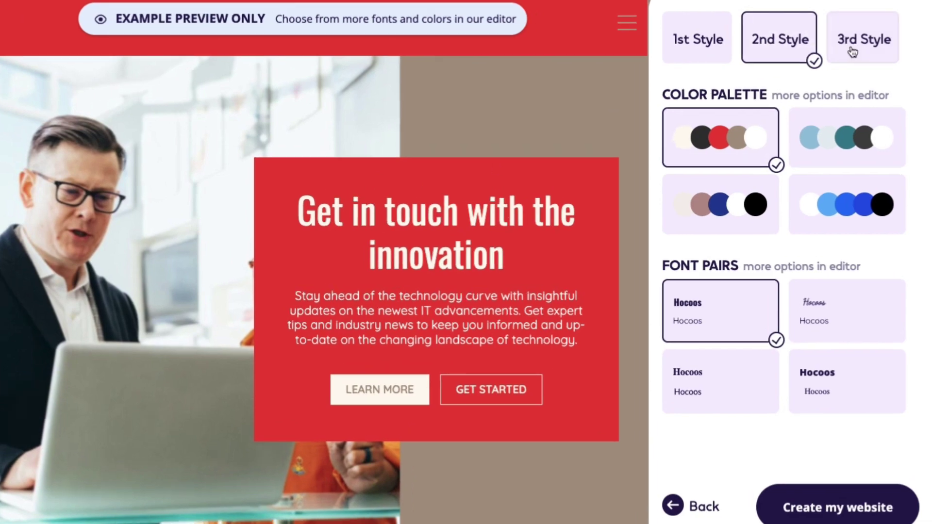
click(863, 42)
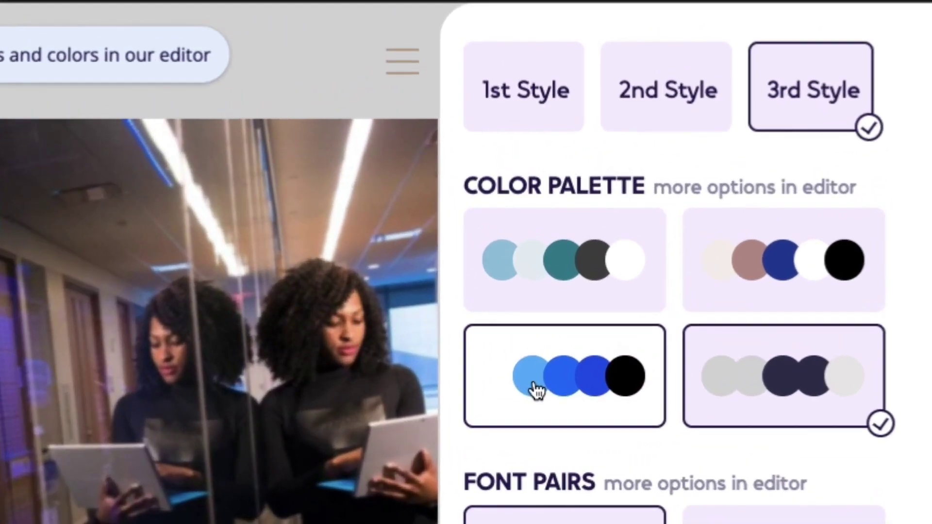
click(607, 313)
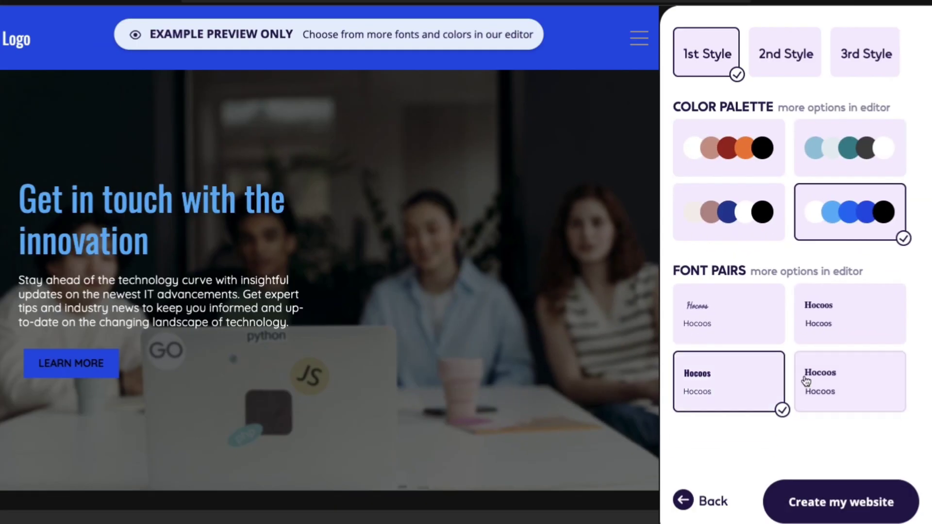
click(808, 381)
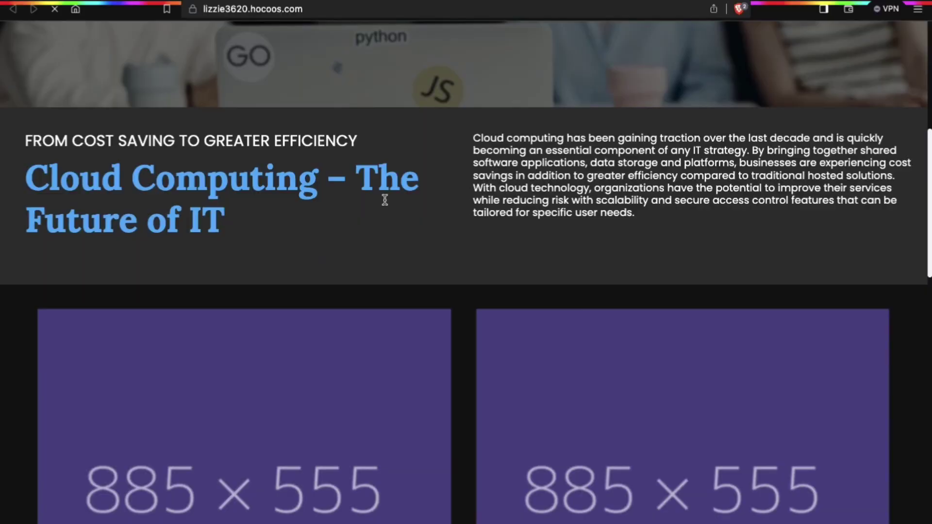
scroll(387, 199, down, 15)
Open the logo settings and close them, keeping the text logo
scroll(387, 200, up, 10)
scroll(389, 203, up, 15)
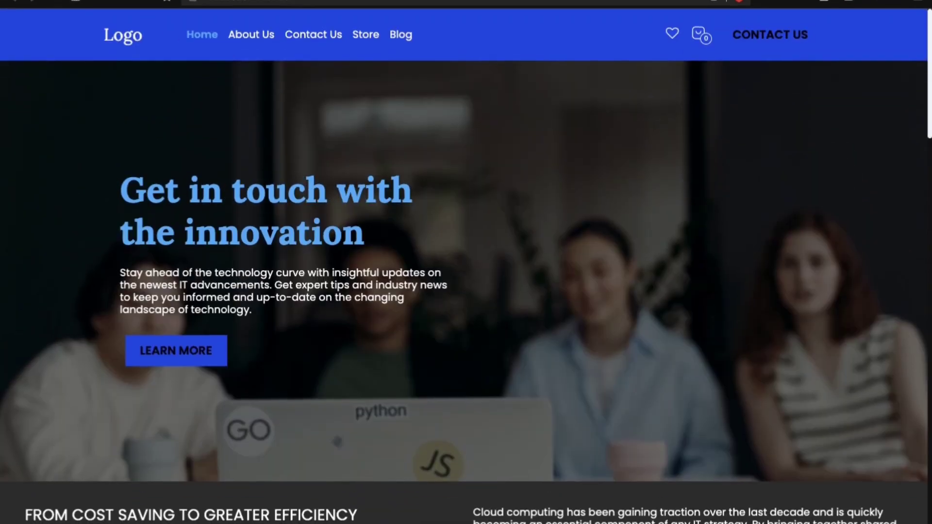
mouse_move(291, 219)
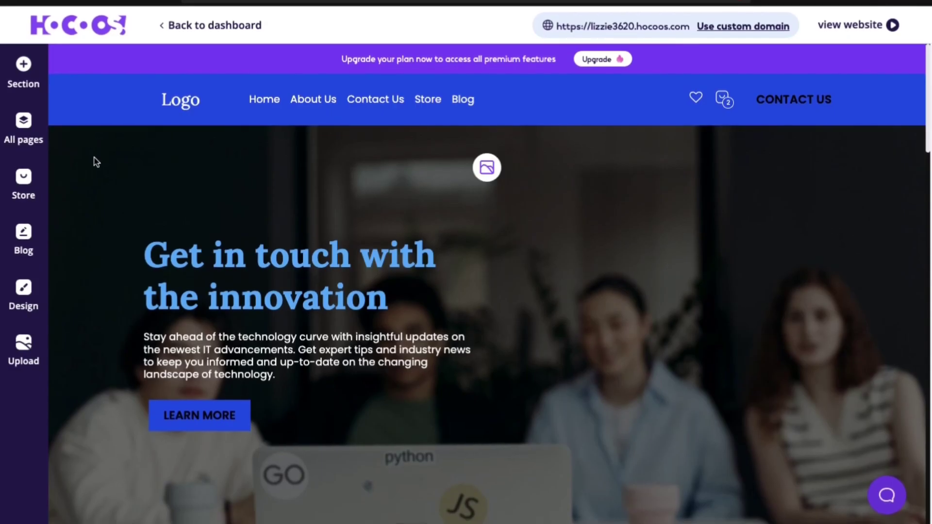
click(195, 102)
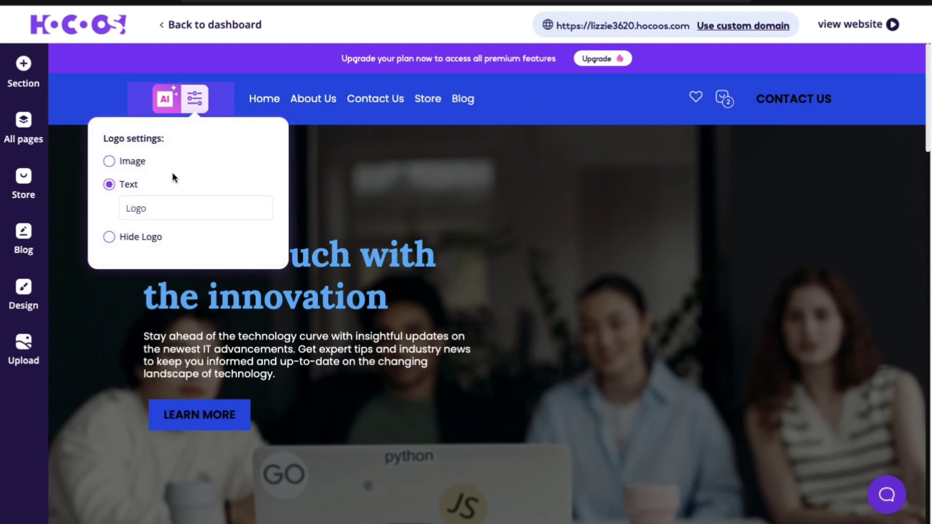
click(290, 169)
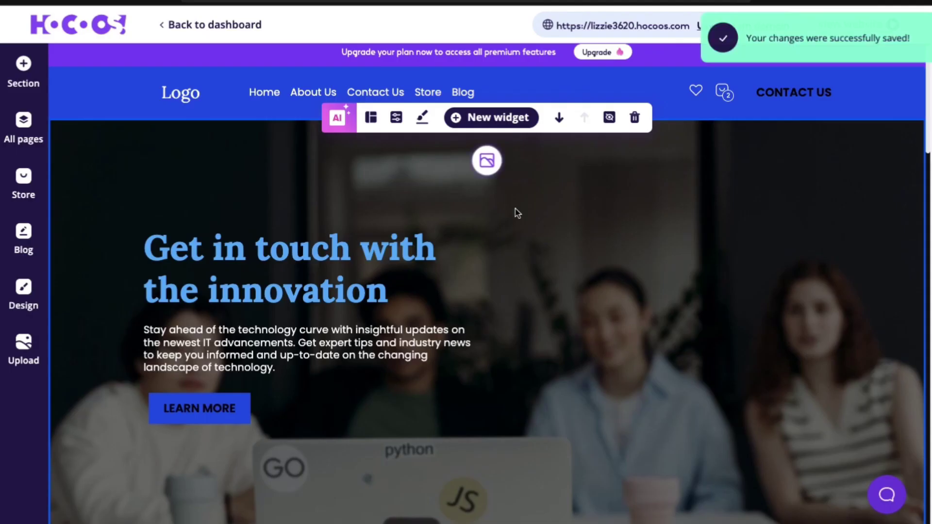
scroll(468, 238, down, 4)
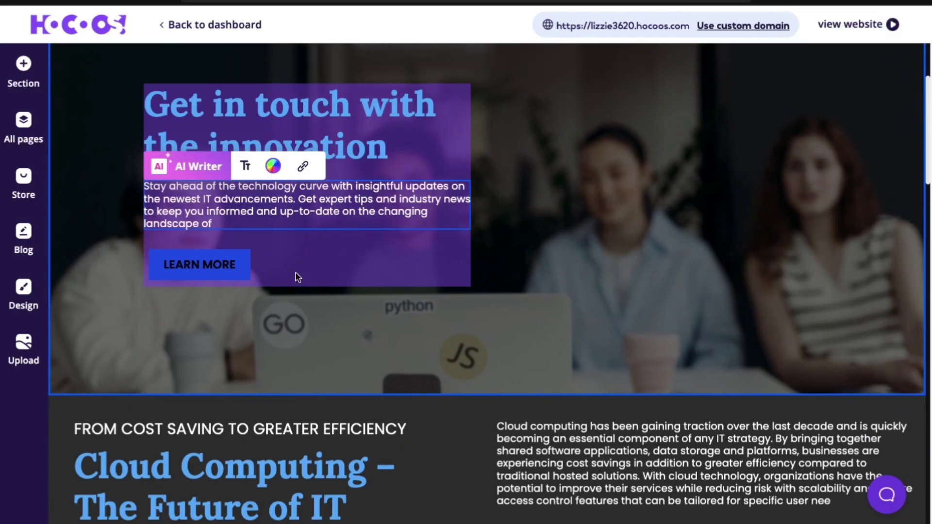
scroll(318, 313, down, 10)
Look through the video media library and section templates without adding anything, then open the pages list
click(197, 283)
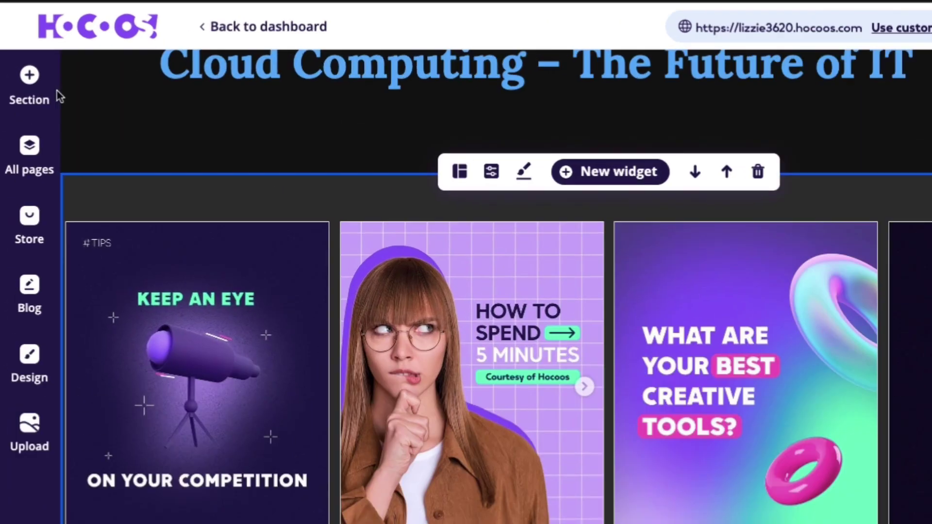
click(24, 60)
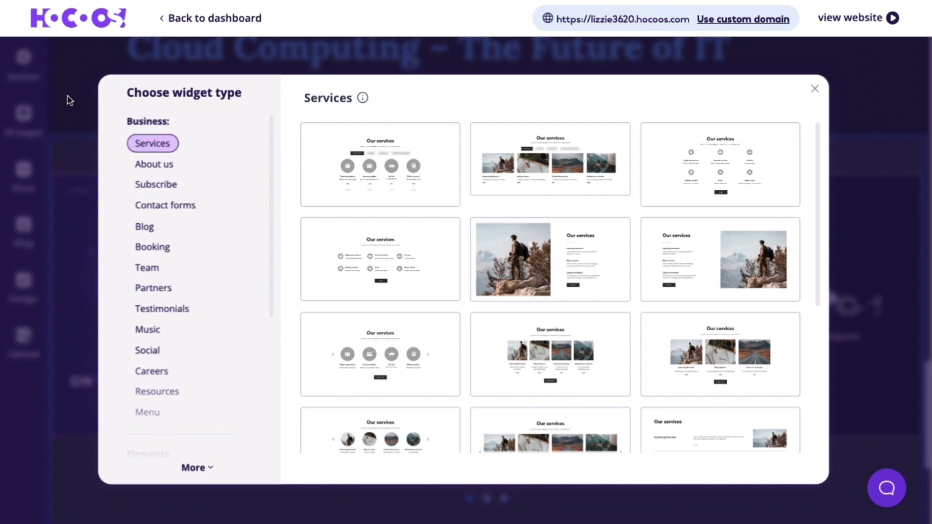
scroll(444, 210, down, 1)
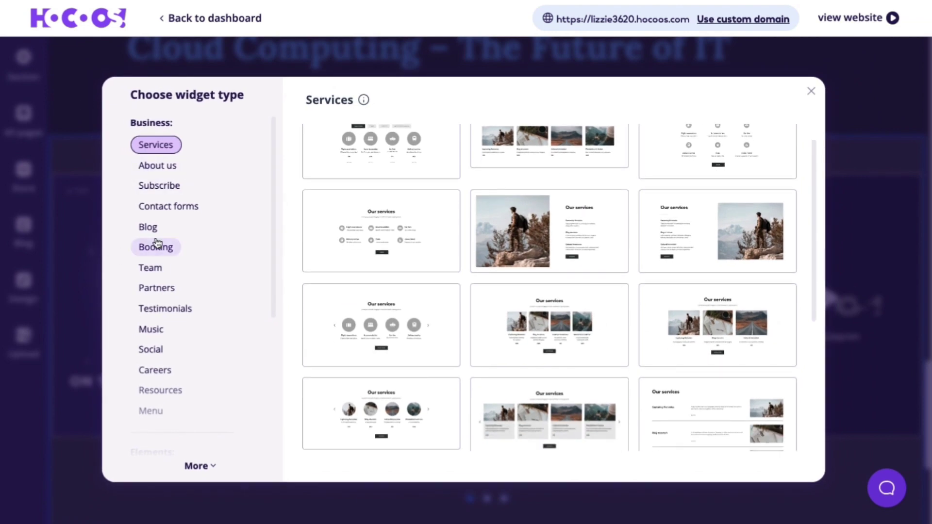
scroll(165, 242, down, 2)
scroll(171, 241, down, 3)
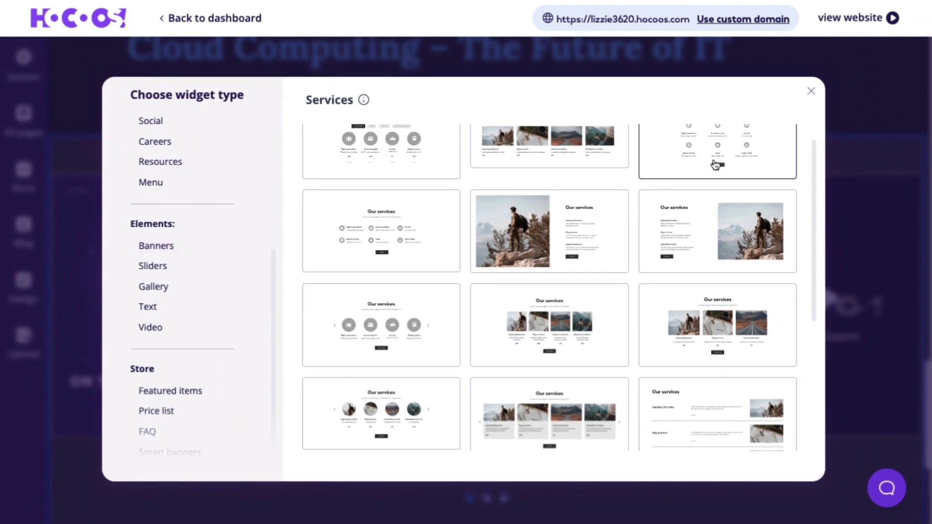
click(810, 93)
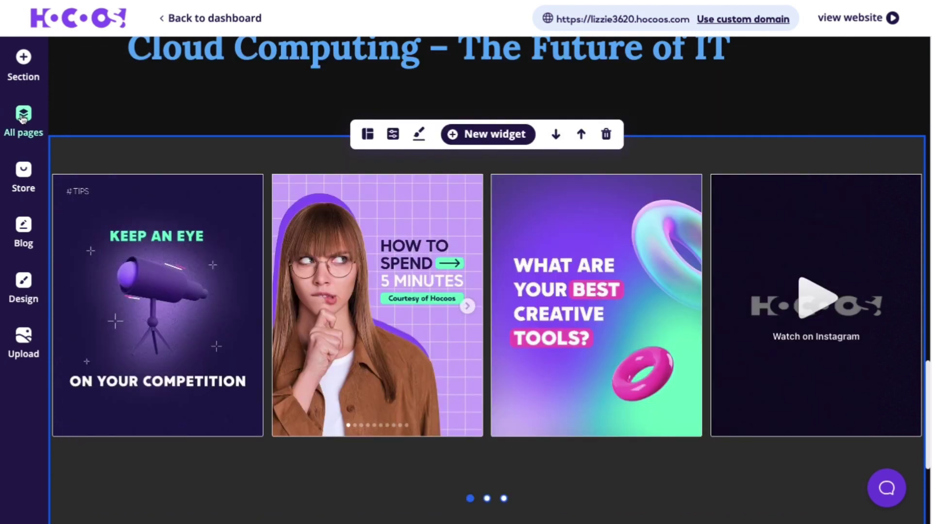
click(23, 117)
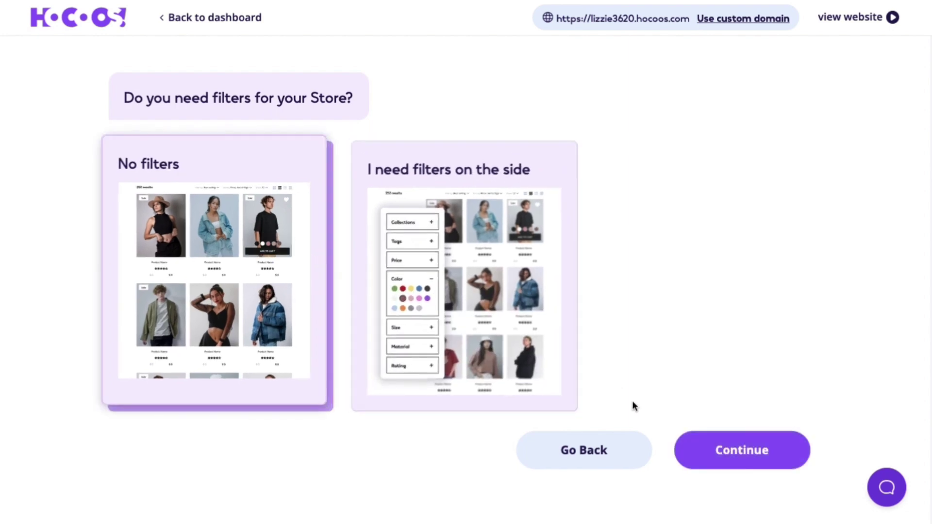
Answer that the store needs no filters and browse the free-image library
click(729, 451)
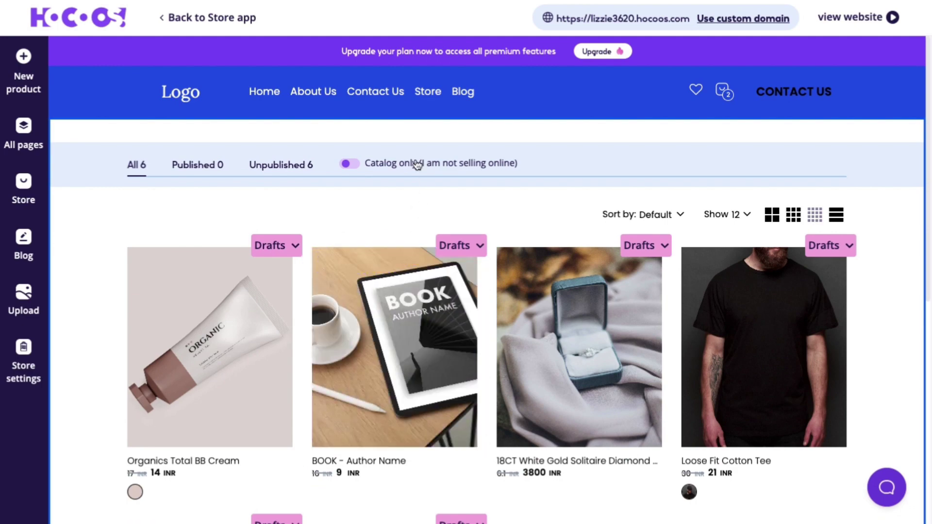
click(279, 92)
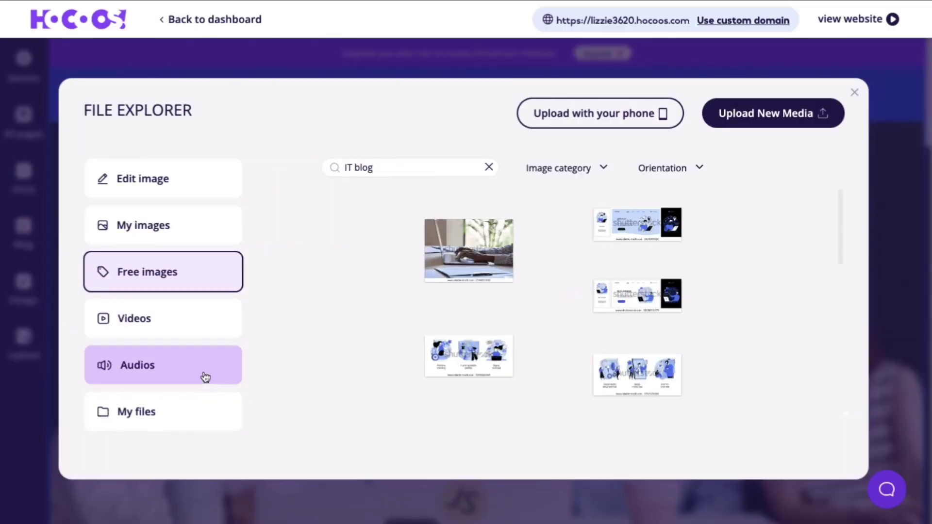
scroll(531, 280, down, 3)
scroll(607, 267, up, 3)
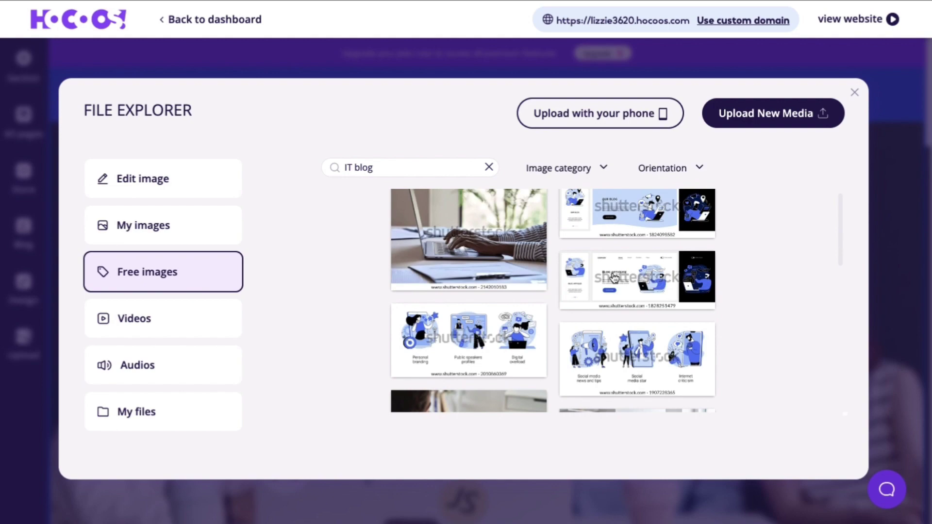
scroll(609, 299, down, 5)
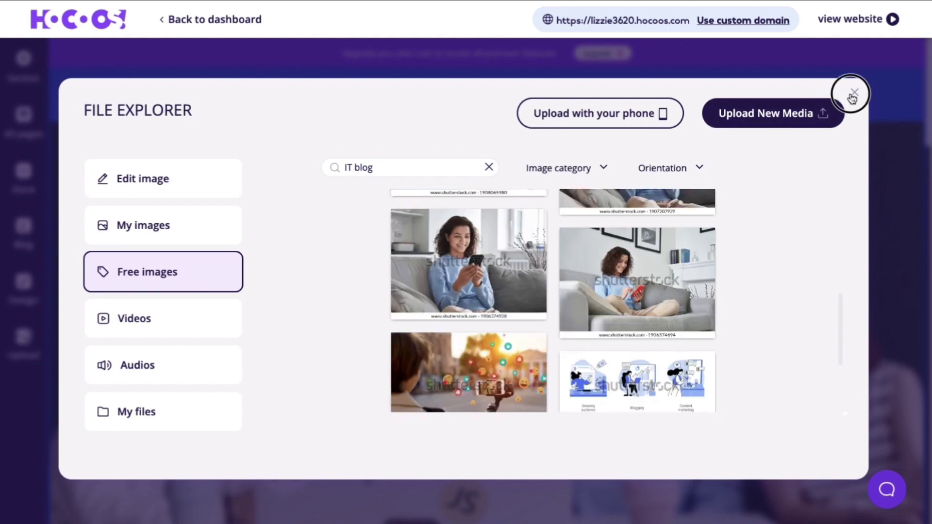
Close the image library unchanged and leave the editor for the SIMPLIFY ME dashboard
click(853, 95)
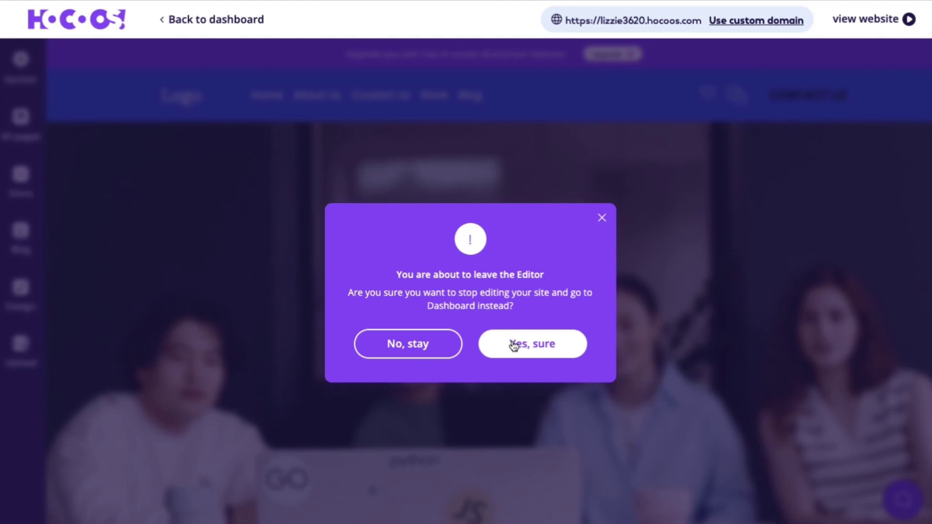
click(513, 345)
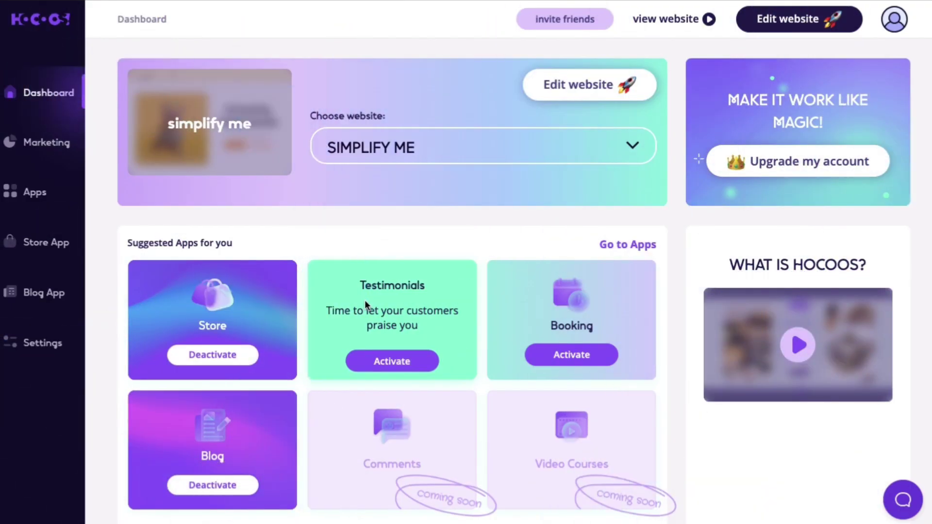
scroll(486, 237, down, 1)
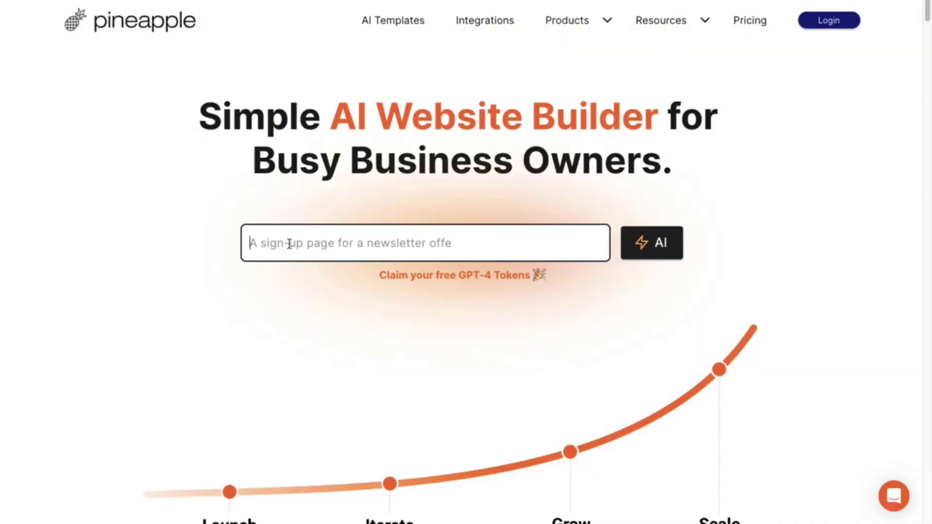
Remove the extra space before 'blog' in the prompt and generate copy with free GPT-3.5
click(381, 243)
key(BackSpace)
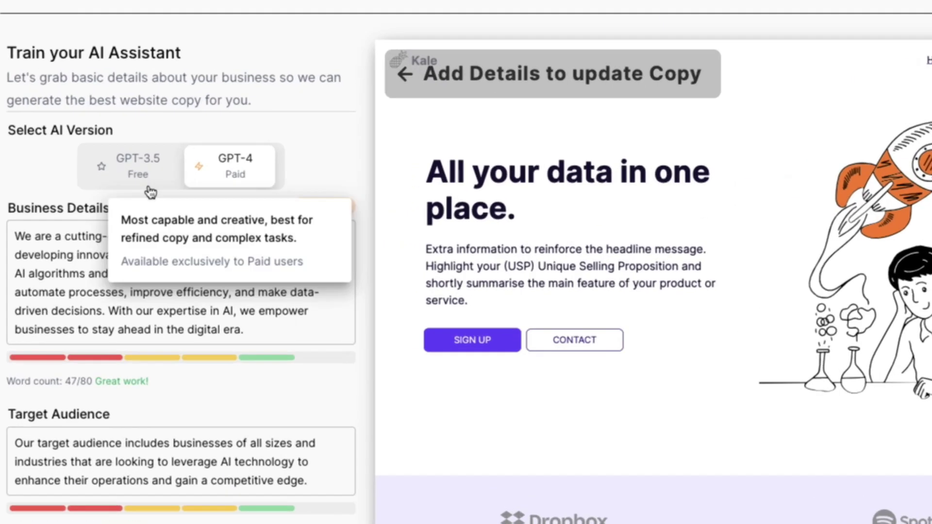
click(122, 181)
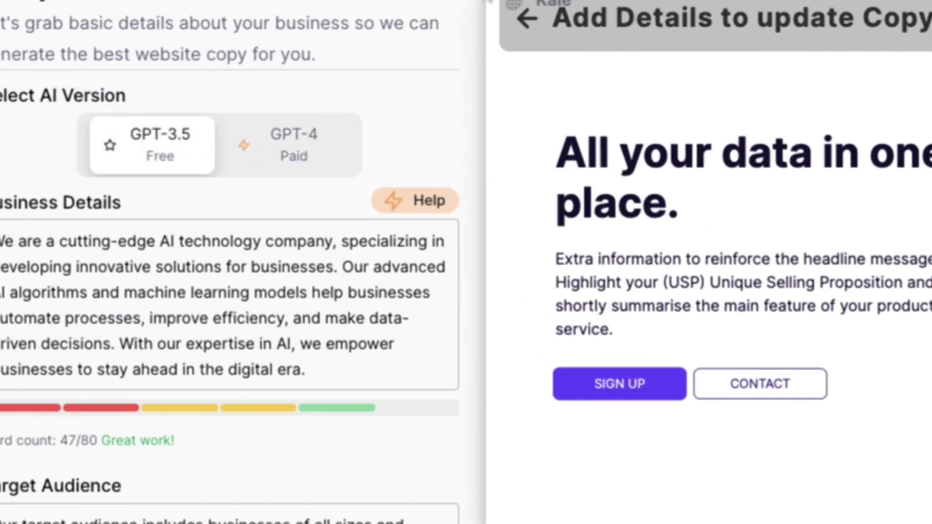
scroll(772, 220, down, 2)
scroll(494, 293, down, 5)
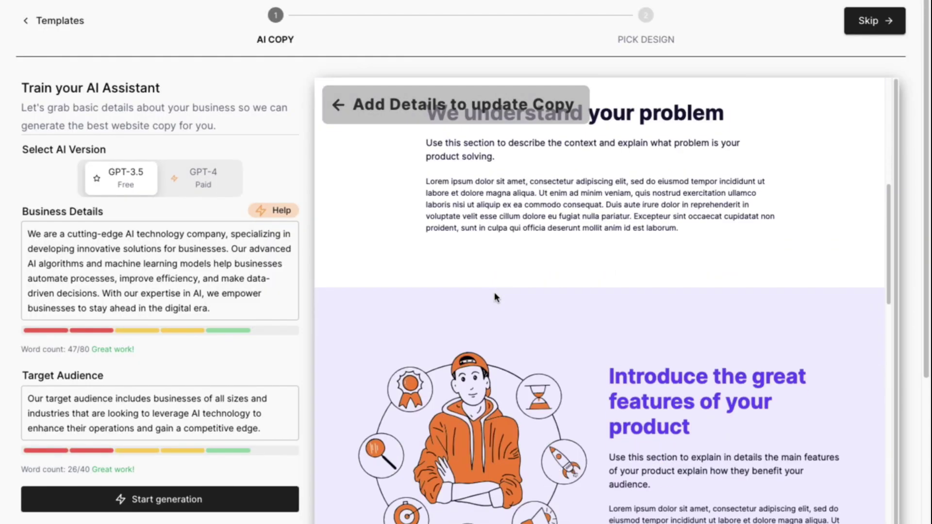
scroll(511, 309, down, 2)
scroll(529, 316, down, 3)
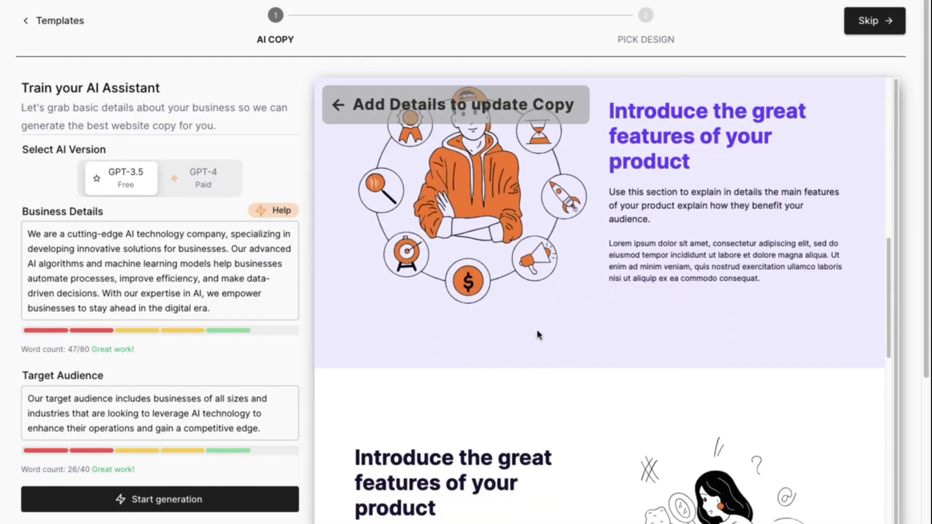
scroll(538, 335, down, 4)
scroll(538, 334, up, 5)
scroll(526, 339, up, 10)
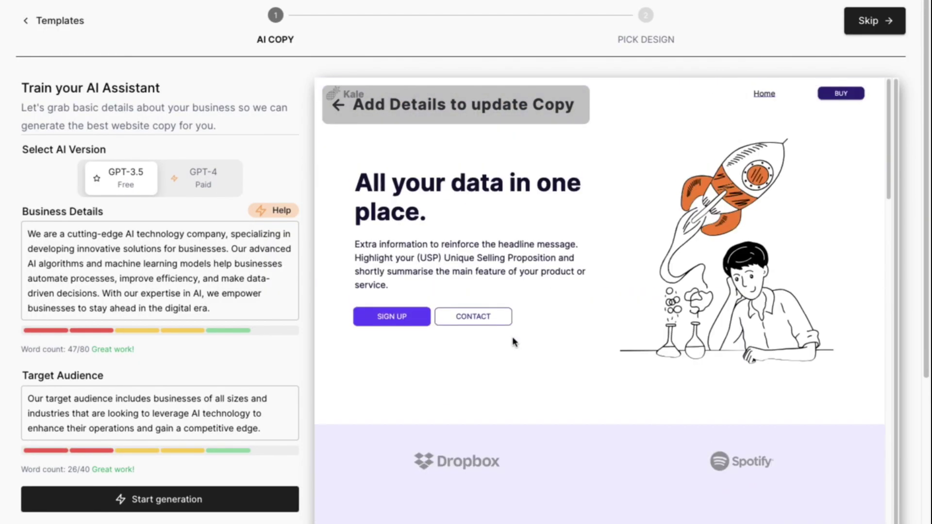
scroll(150, 262, down, 2)
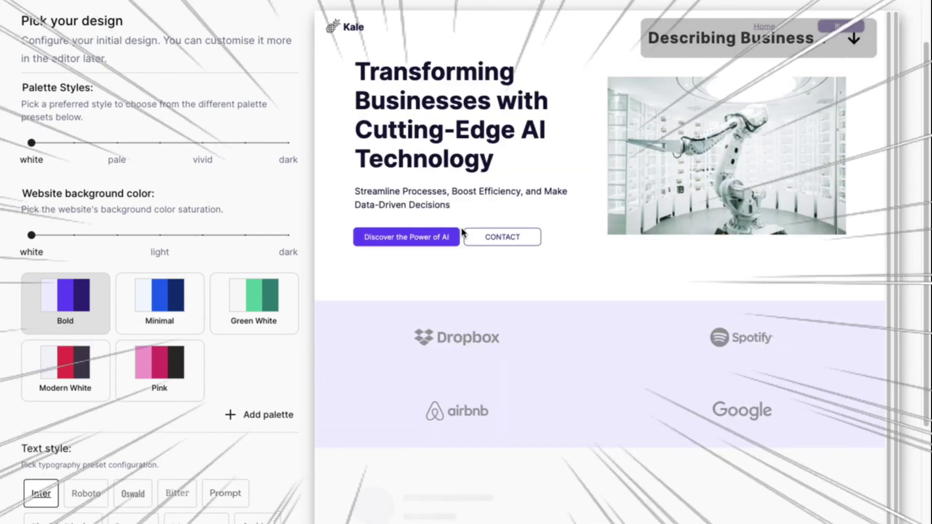
Slide Palette Styles to dark so the site takes the Orange Dark preset with rounded buttons
scroll(492, 224, down, 3)
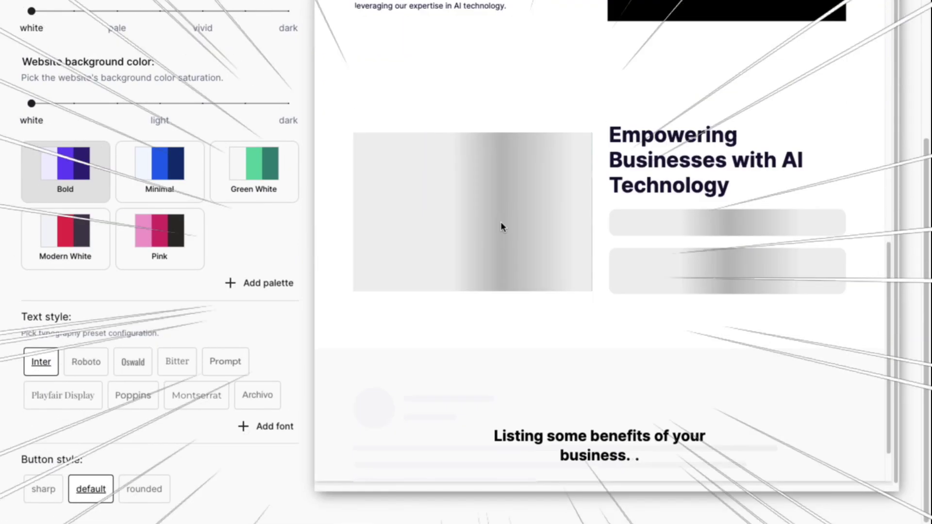
scroll(433, 281, down, 5)
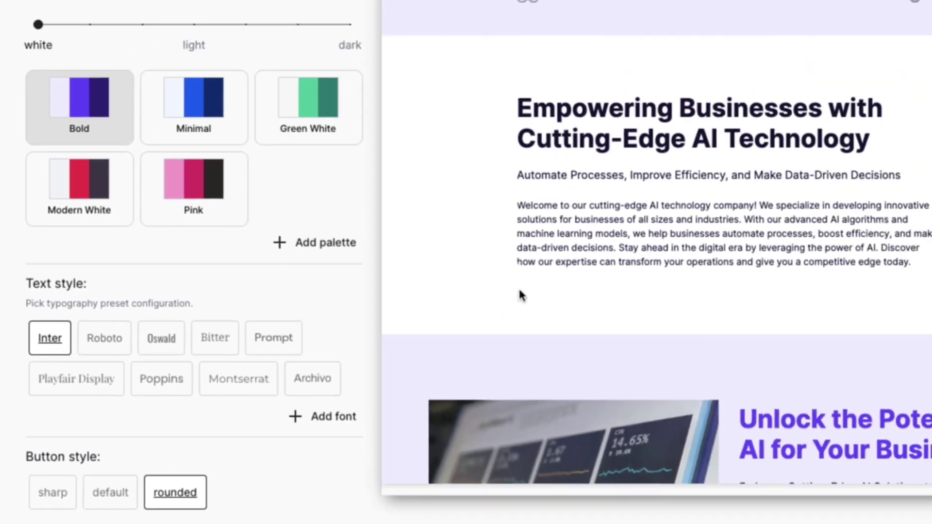
scroll(524, 301, up, 3)
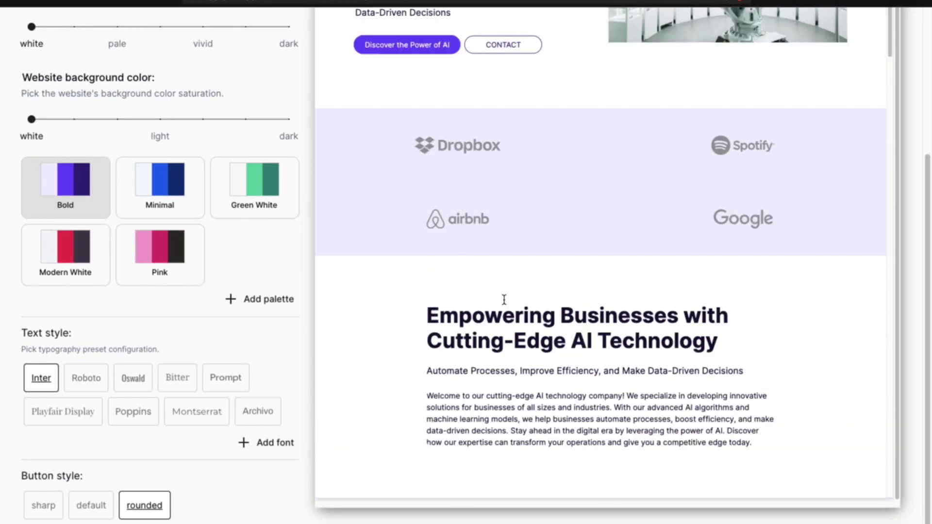
scroll(507, 301, up, 3)
scroll(148, 399, up, 4)
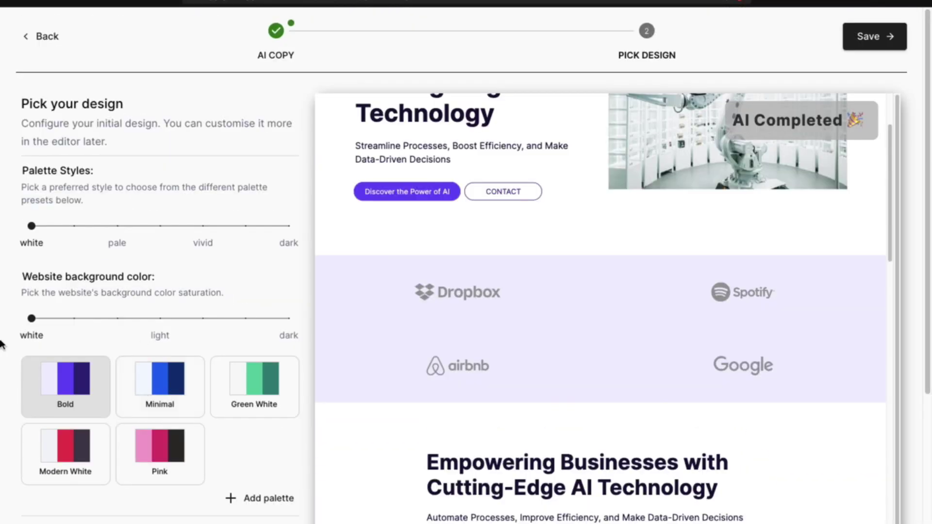
drag(41, 224, 203, 226)
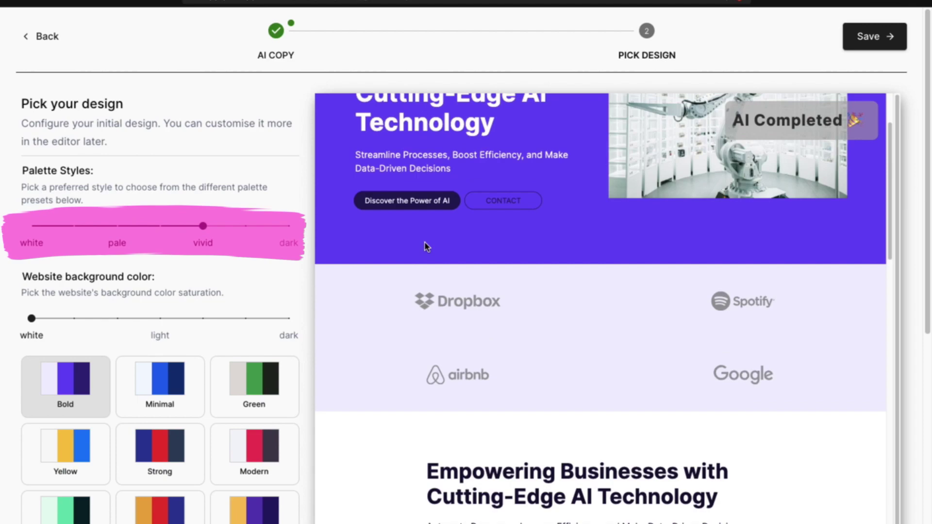
click(287, 229)
scroll(406, 266, down, 3)
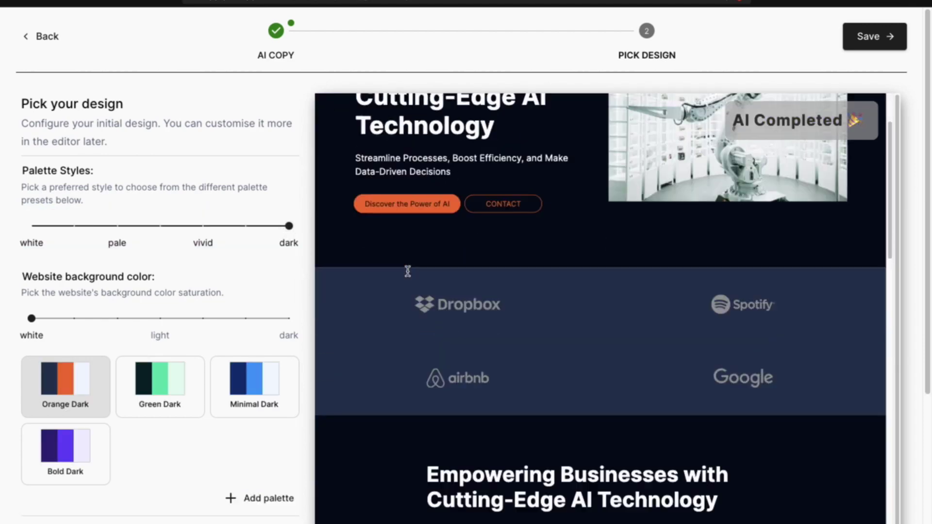
scroll(406, 266, up, 3)
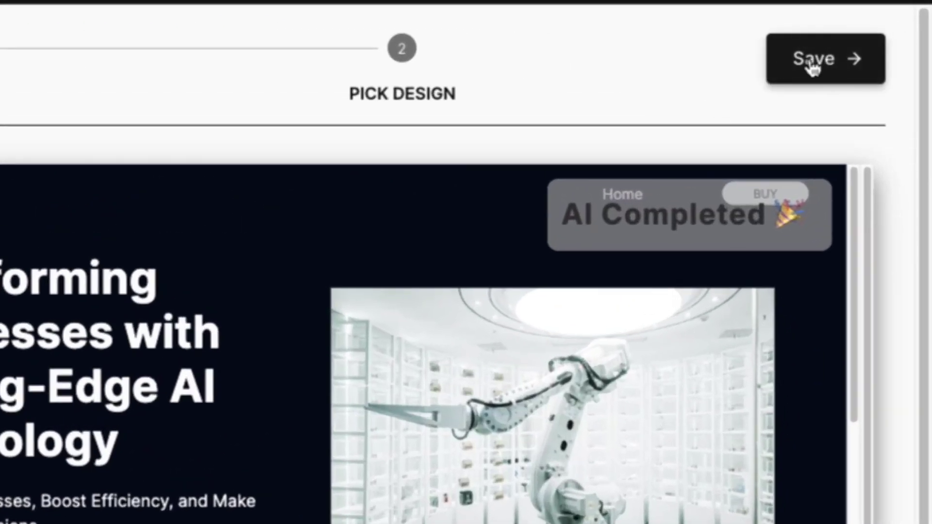
Save the design, skip the onboarding tour, and look over the new Home page
click(810, 63)
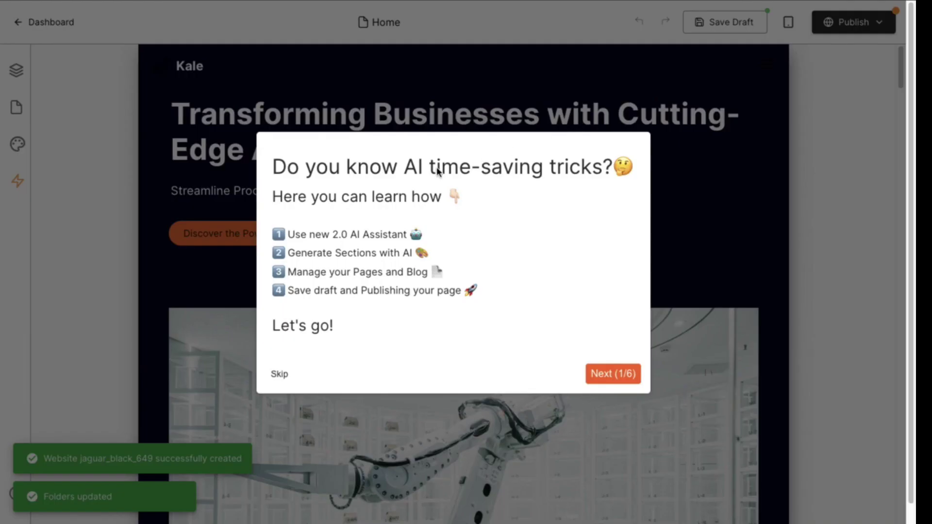
click(280, 377)
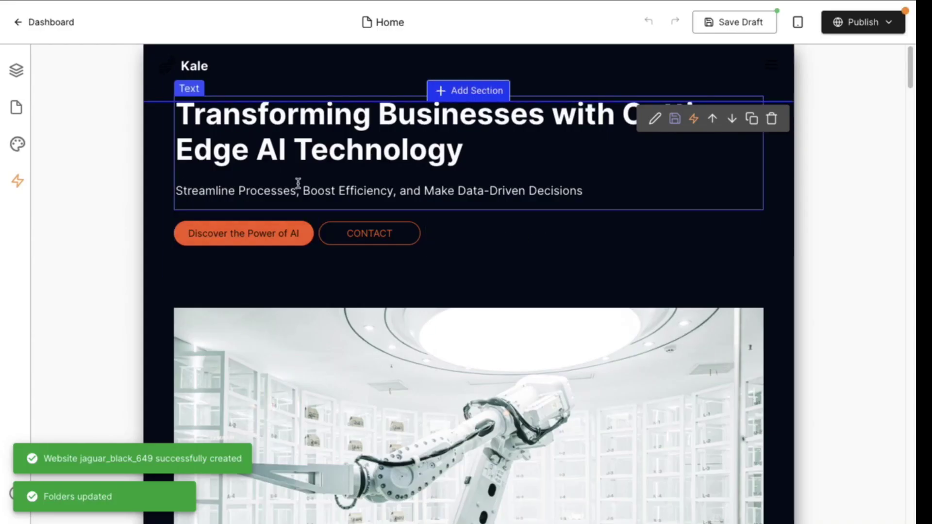
scroll(441, 218, down, 2)
scroll(441, 218, down, 2)
scroll(446, 238, down, 5)
scroll(448, 245, down, 6)
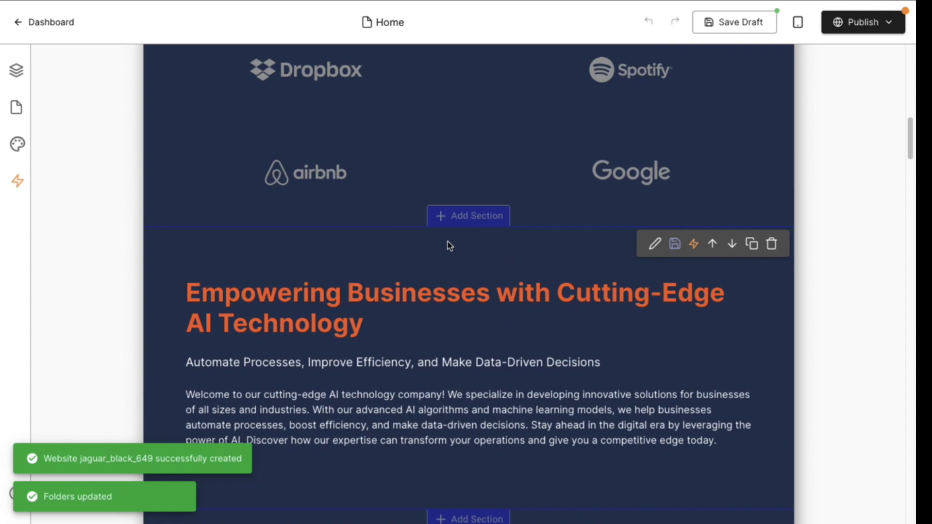
scroll(447, 241, down, 5)
scroll(448, 242, down, 6)
scroll(448, 243, down, 5)
scroll(448, 244, down, 2)
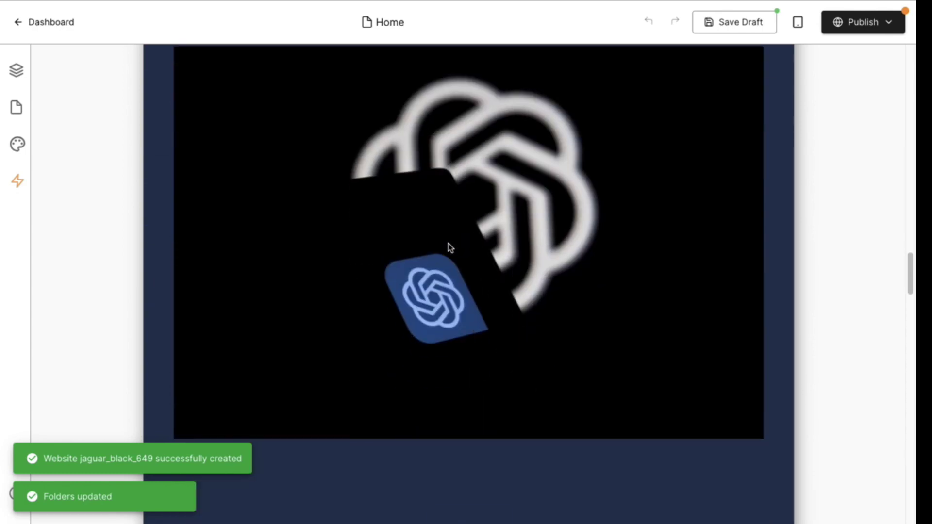
Switch the editor preview to full desktop width
scroll(448, 243, up, 5)
scroll(447, 243, up, 6)
scroll(485, 223, up, 10)
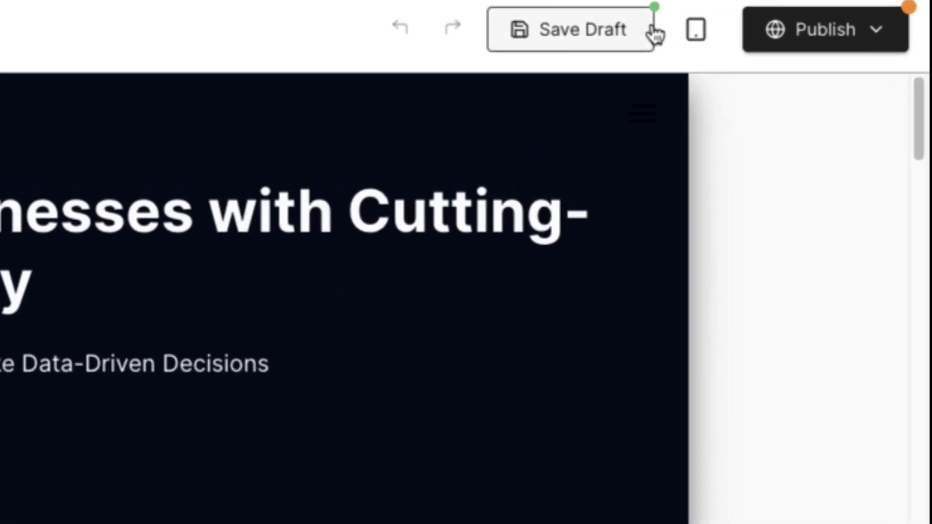
click(696, 30)
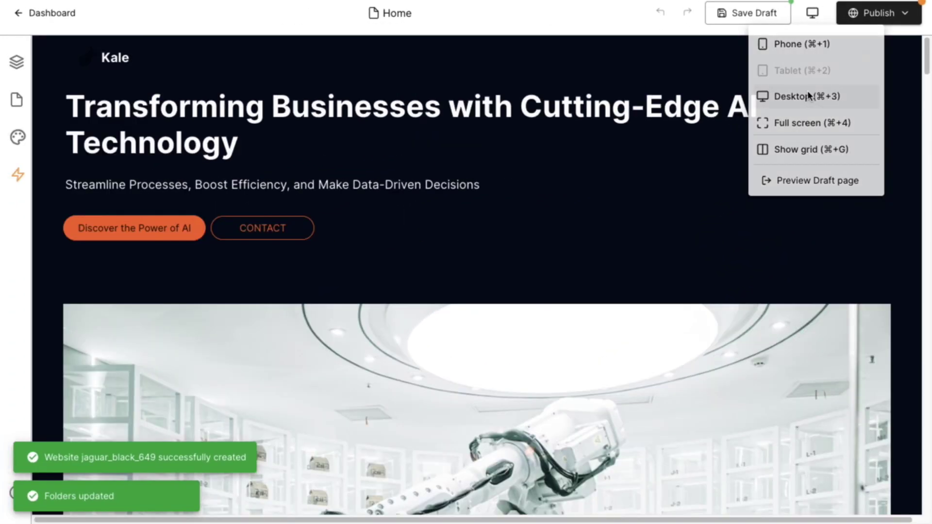
click(803, 95)
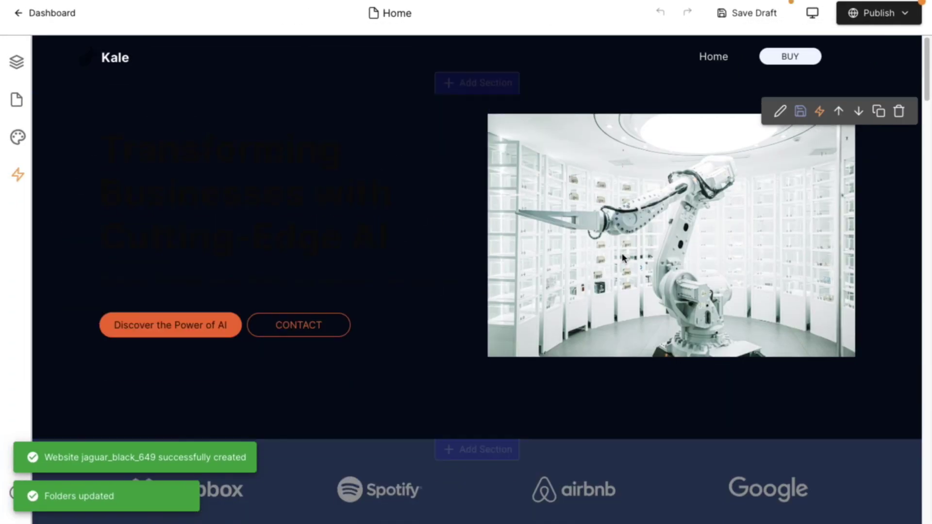
Insert the Social Proof testimonial section with three quote cards below the existing content
scroll(439, 389, down, 3)
scroll(464, 306, down, 3)
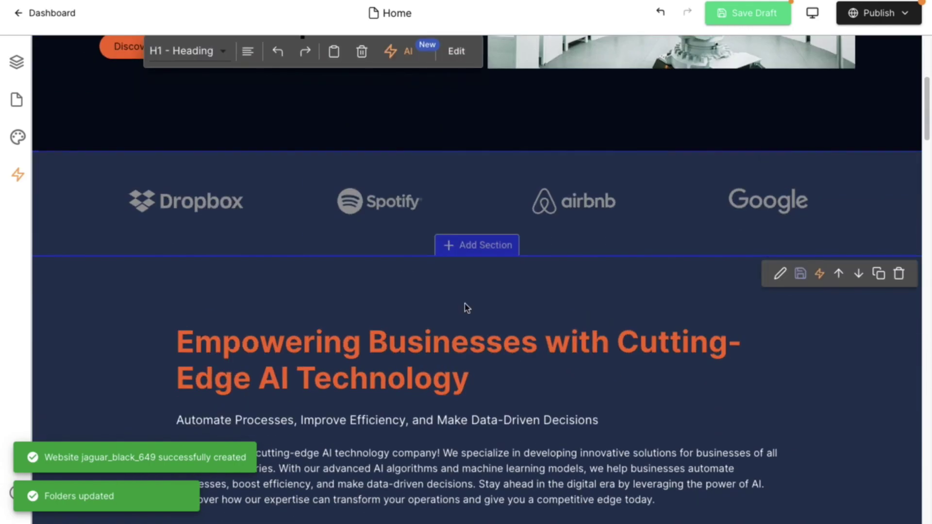
click(477, 244)
scroll(311, 292, down, 1)
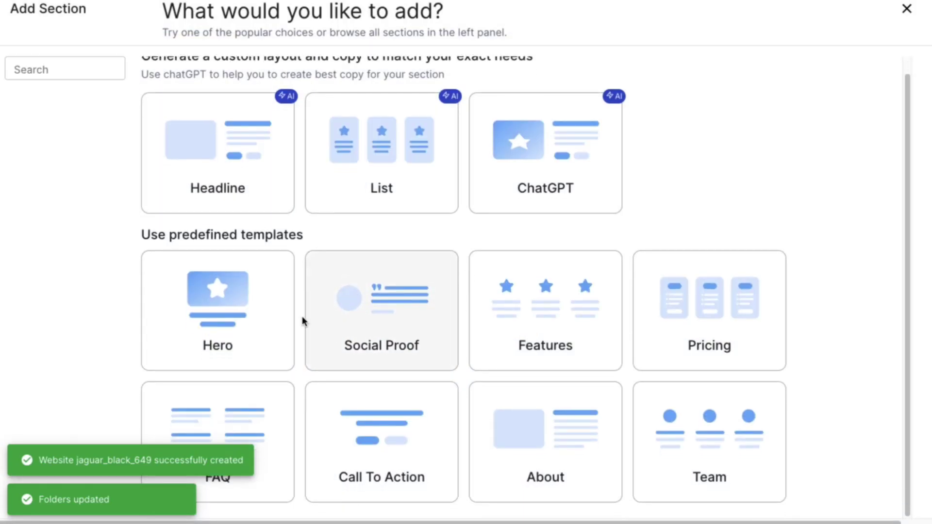
click(427, 319)
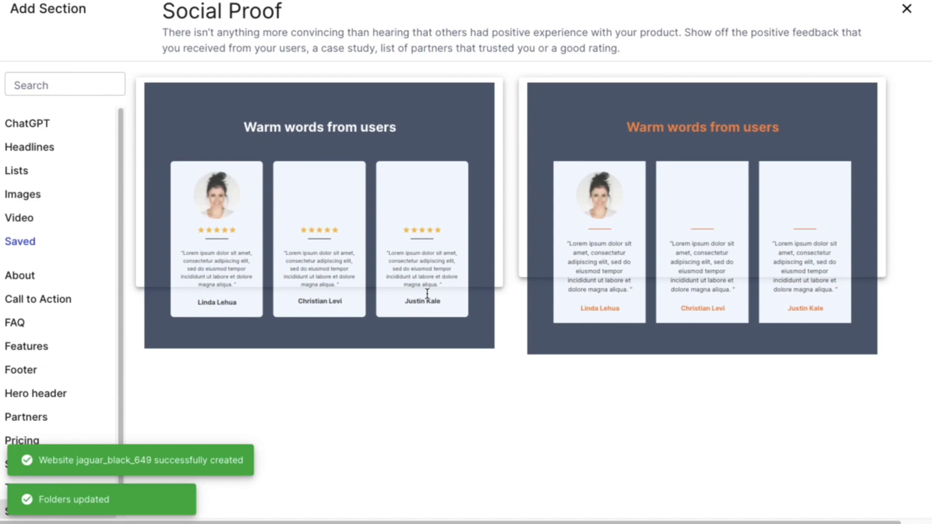
click(590, 239)
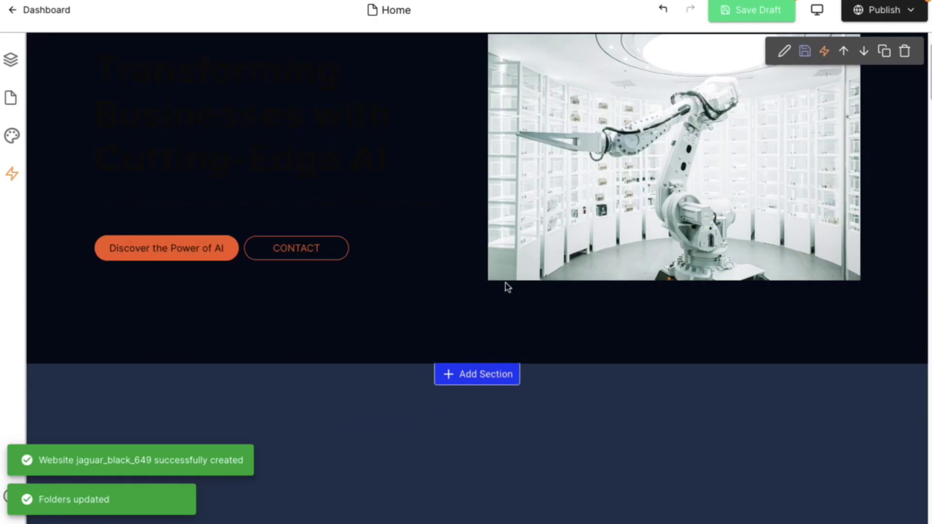
scroll(430, 254, down, 2)
scroll(432, 260, down, 8)
scroll(433, 265, up, 2)
scroll(465, 211, up, 3)
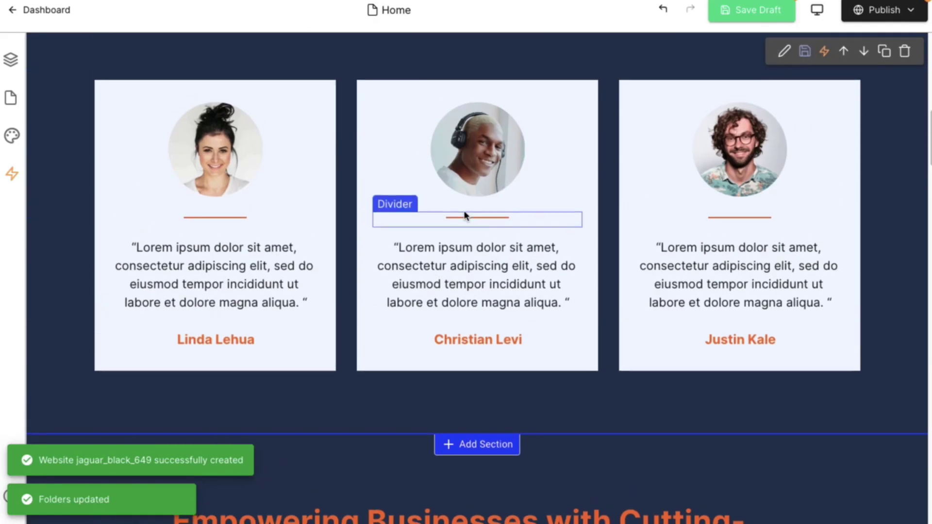
scroll(497, 191, up, 5)
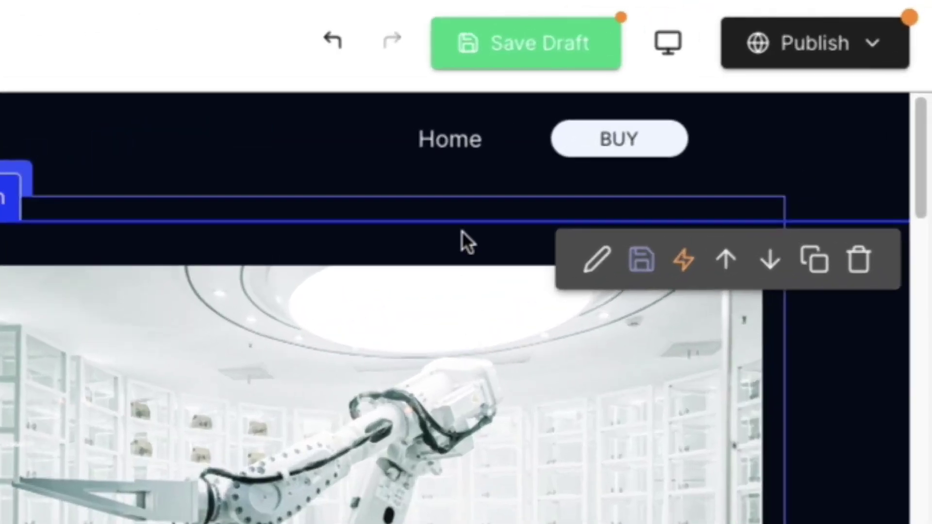
Publish the site live and open its pineapplebuilder subdomain address
click(874, 15)
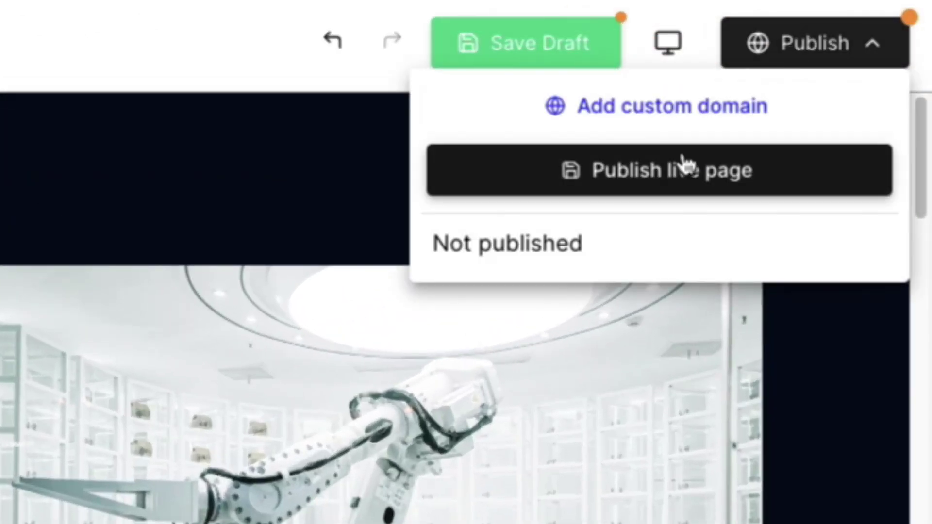
click(679, 160)
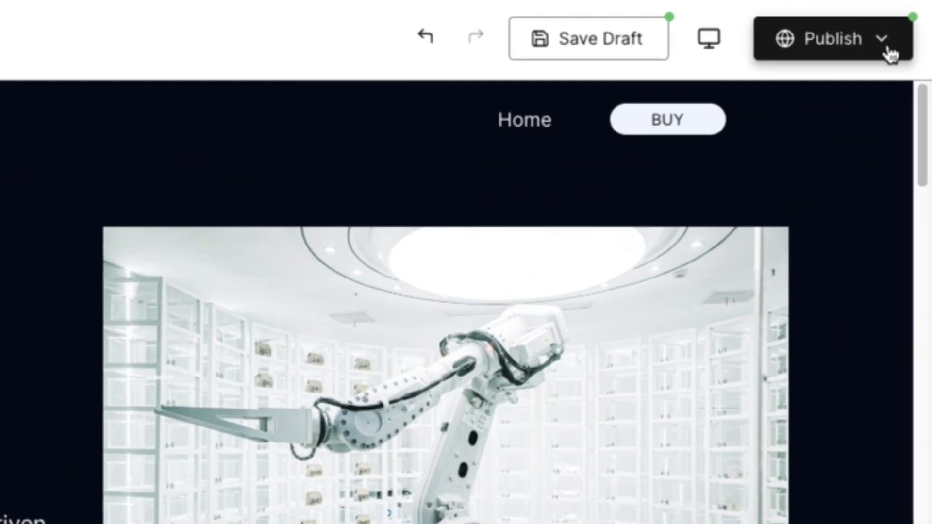
click(888, 49)
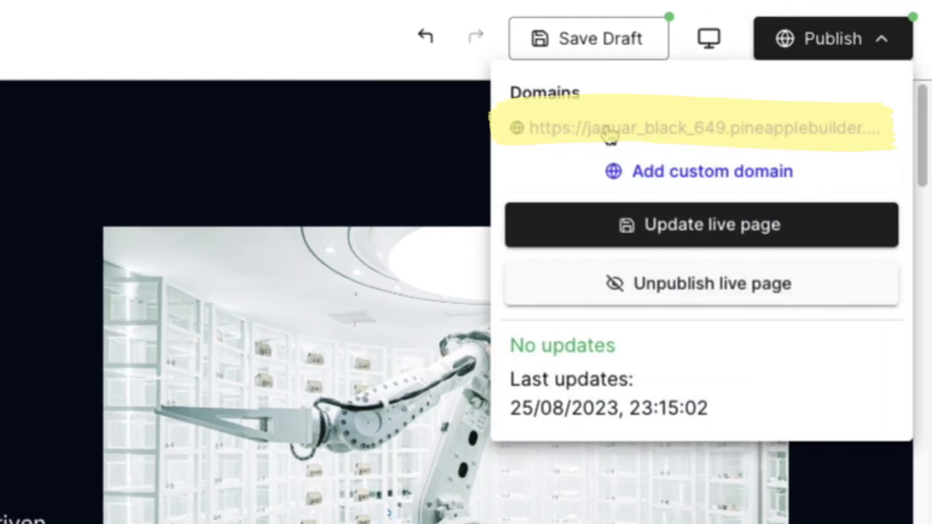
click(808, 130)
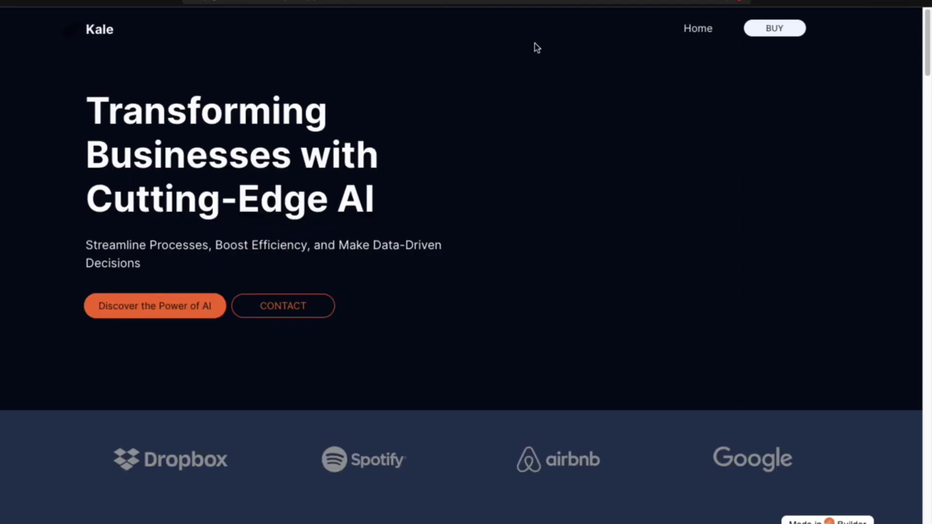
Scroll through the entire live site to review it
scroll(462, 181, down, 4)
scroll(462, 181, down, 3)
scroll(463, 213, down, 8)
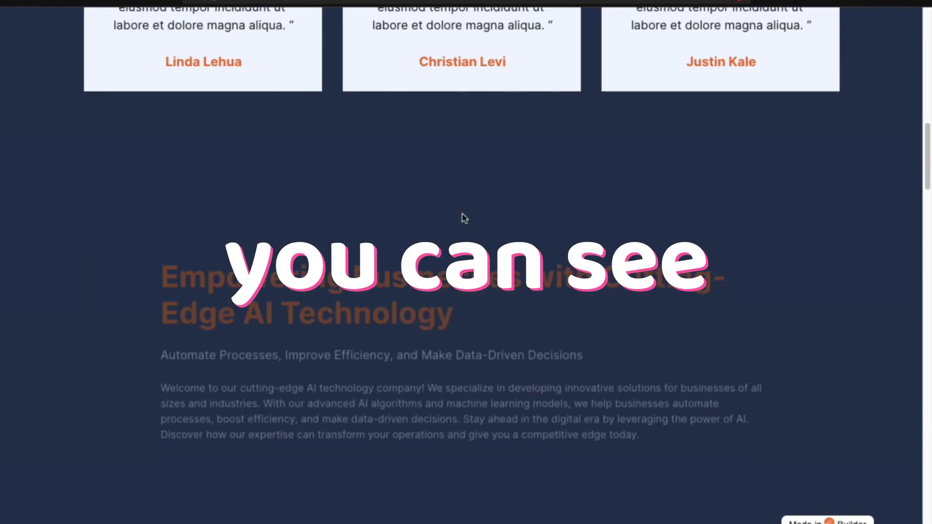
scroll(463, 217, down, 6)
scroll(463, 217, down, 4)
scroll(463, 218, down, 6)
scroll(461, 239, down, 7)
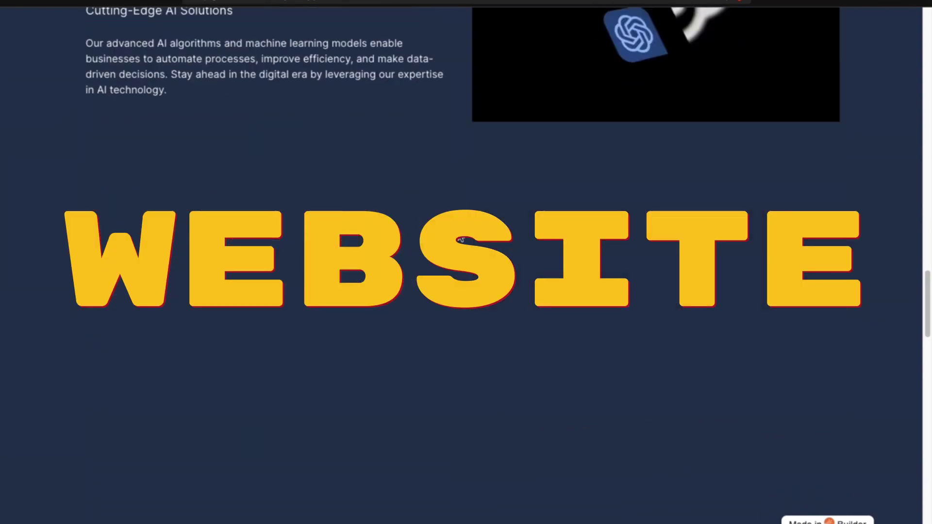
scroll(462, 239, down, 5)
scroll(462, 237, down, 5)
scroll(464, 234, down, 5)
scroll(466, 232, down, 5)
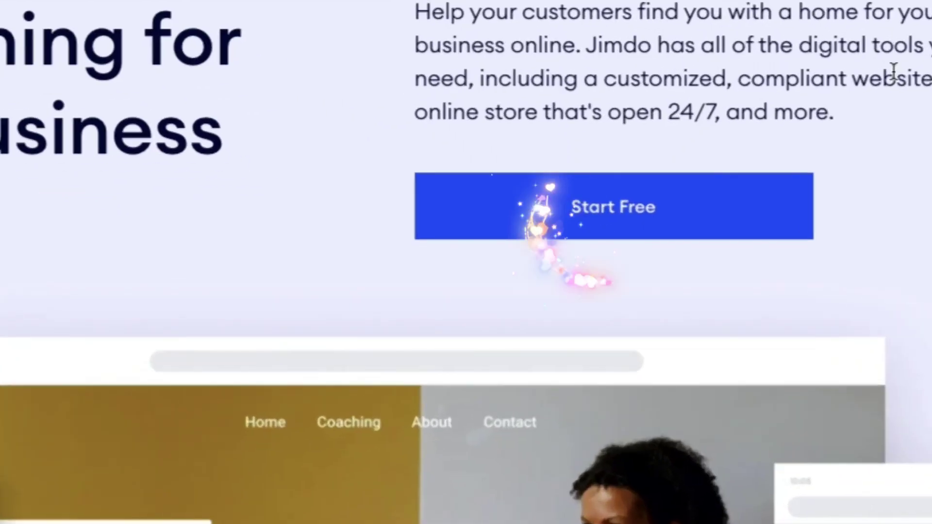
Start the free Jimdo sign-up from jimdo.com
click(582, 231)
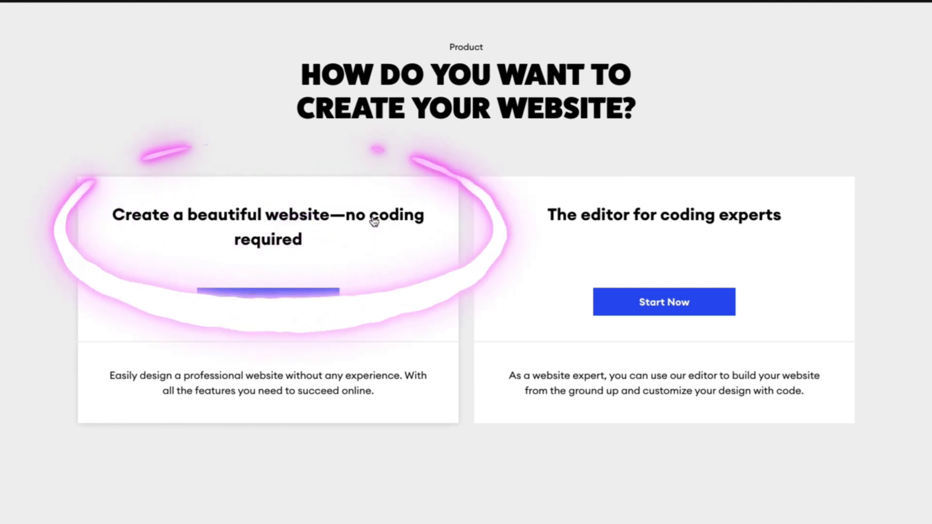
Start Jimdo's no-coding website setup, mark it a project or hobby, and enter the business name
double_click(265, 210)
drag(265, 209, 56, 223)
click(326, 242)
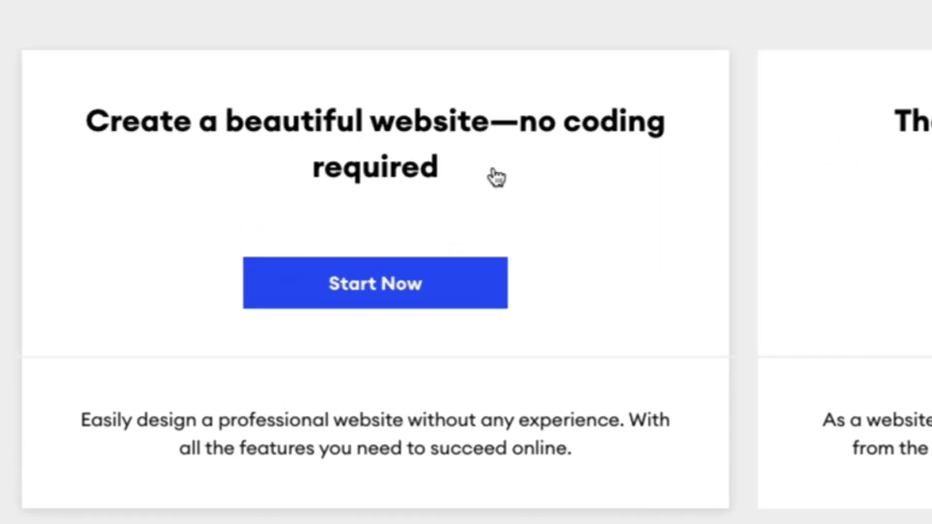
click(446, 284)
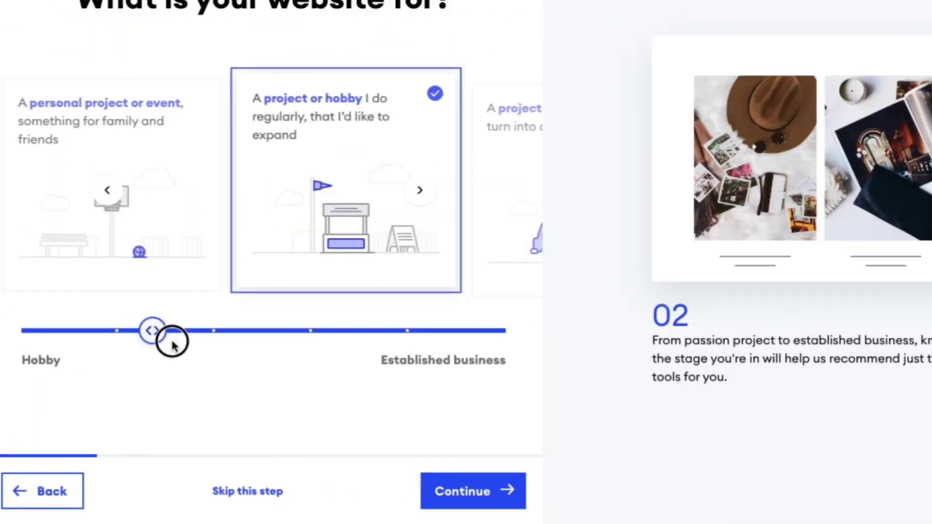
drag(228, 254, 16, 246)
key(BackSpace)
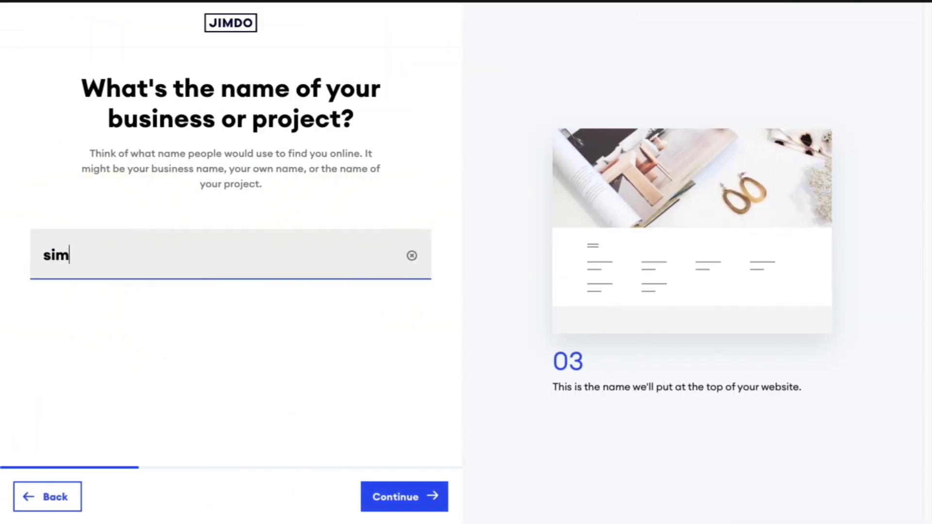
click(371, 498)
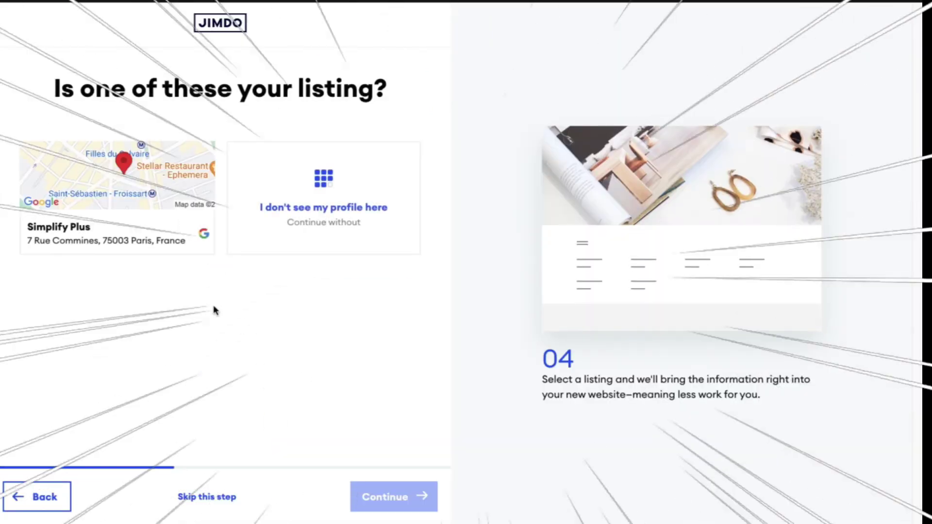
Skip the business listing; choose topic, style, colours and Services, Contact, Consulting pages
click(207, 495)
click(393, 497)
click(207, 497)
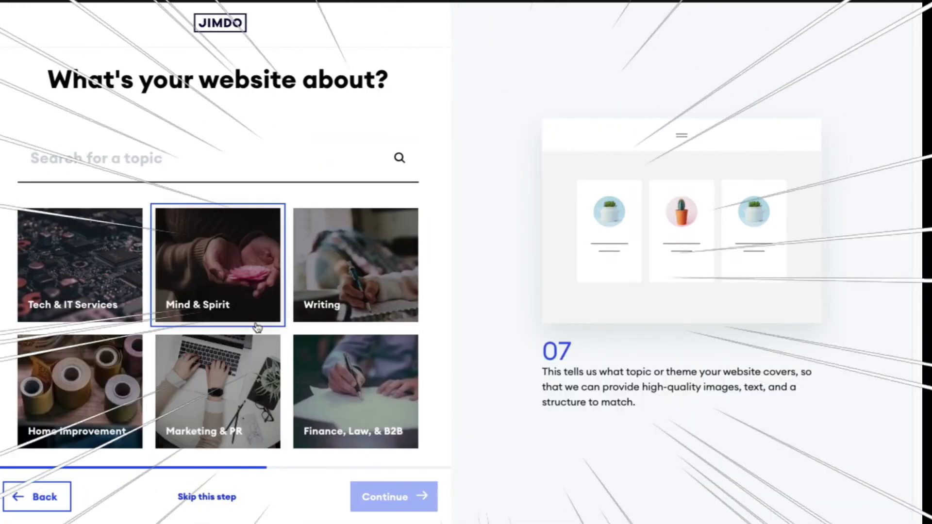
click(255, 321)
click(183, 304)
click(53, 265)
click(380, 495)
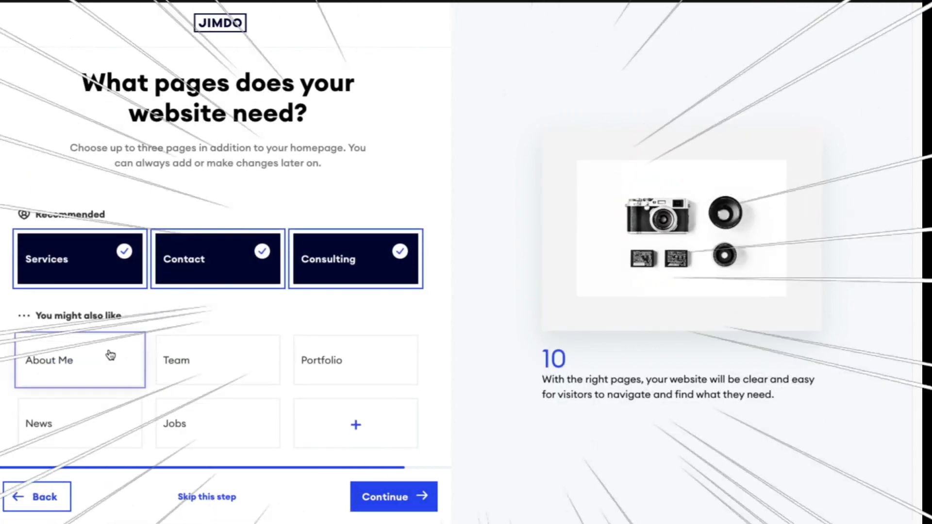
click(108, 354)
click(367, 496)
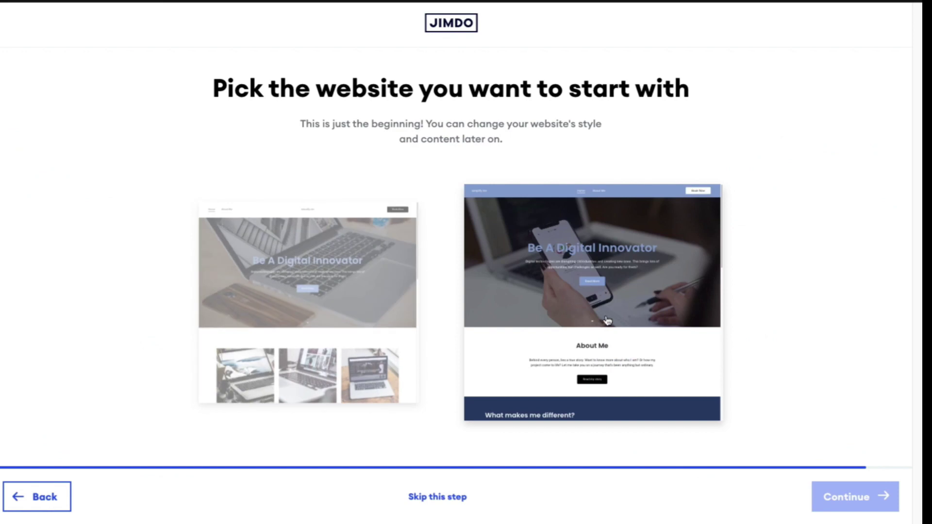
Choose the left laptop-photo starter design
scroll(607, 321, down, 5)
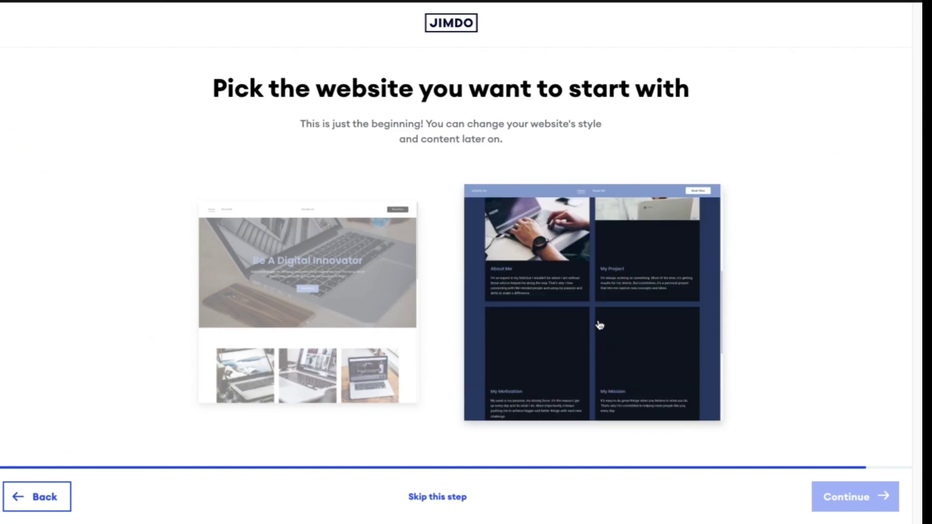
click(362, 291)
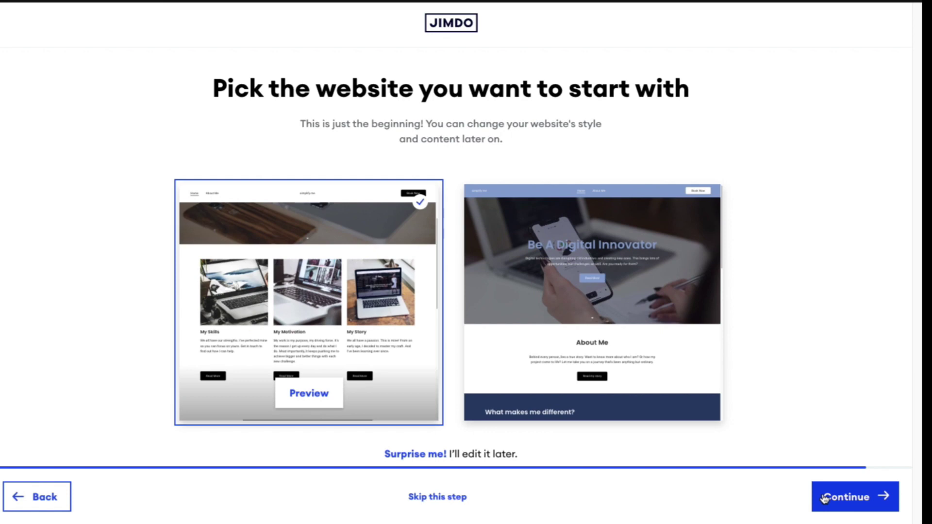
click(823, 498)
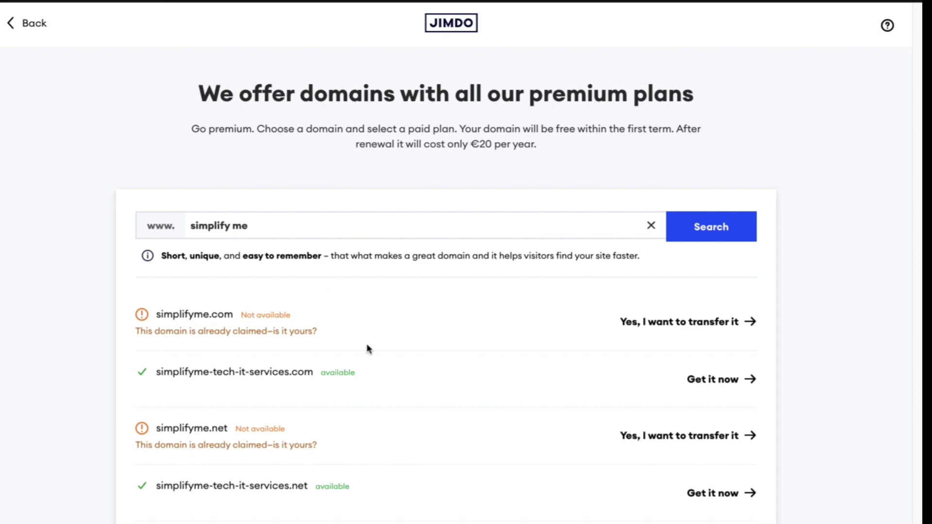
Take the free simplifyme.jimdosite.com address instead of a paid domain and start editing
scroll(367, 348, down, 2)
scroll(369, 348, down, 3)
scroll(371, 349, down, 10)
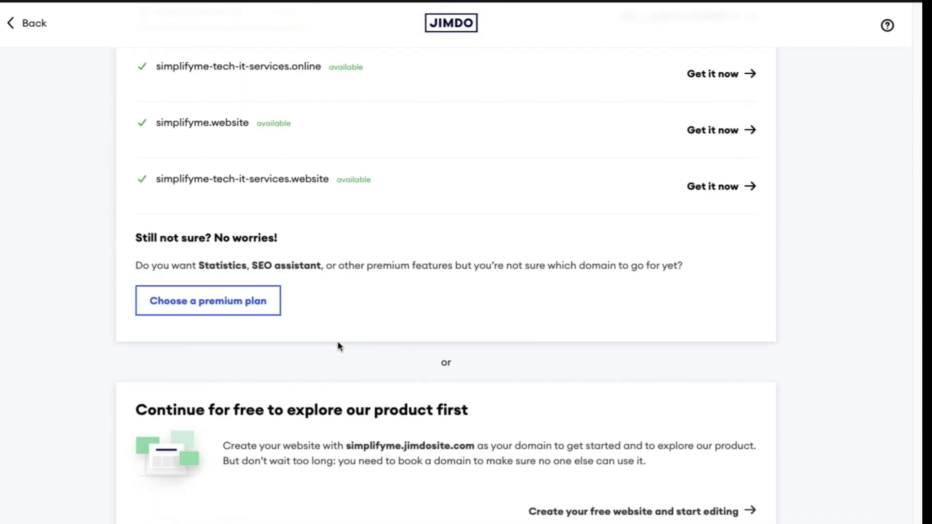
scroll(339, 345, down, 5)
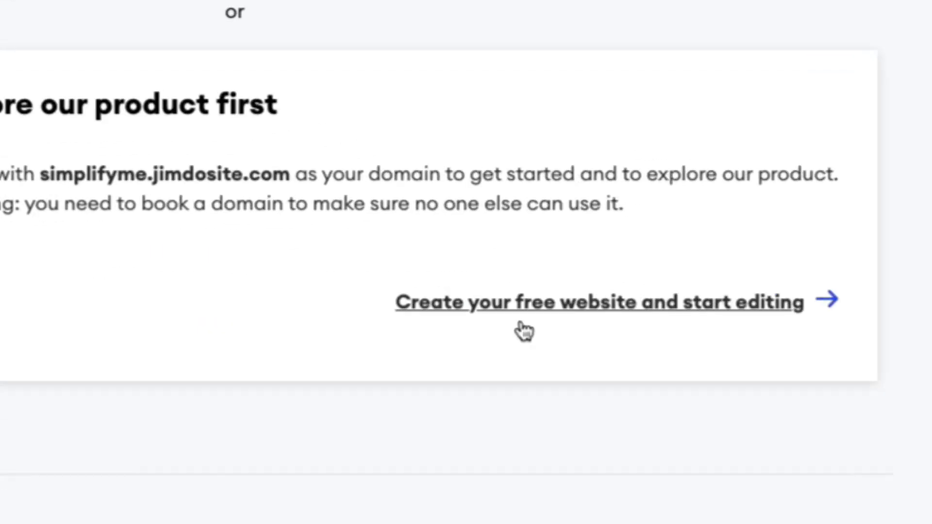
click(525, 332)
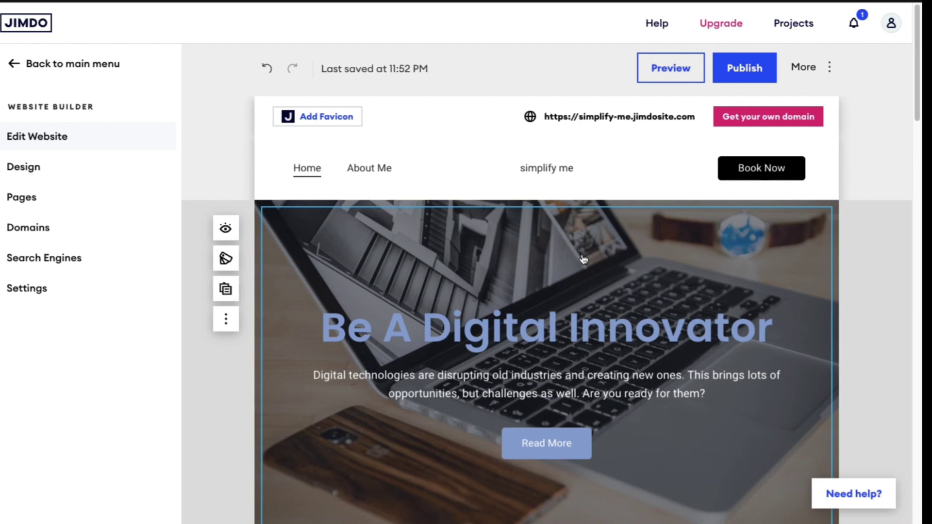
Review the generated homepage, then set Design button style to Oval so Read More is pill-shaped
scroll(637, 200, down, 3)
scroll(557, 312, down, 2)
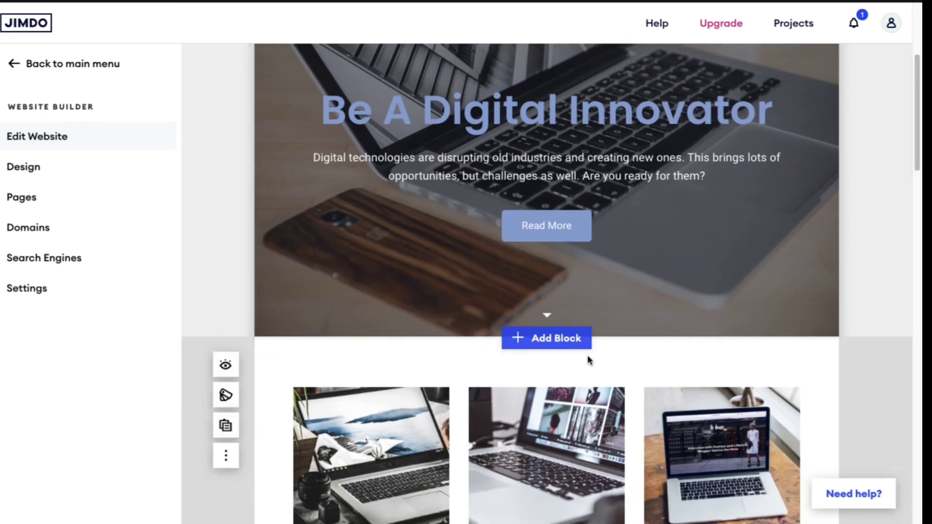
scroll(583, 345, down, 5)
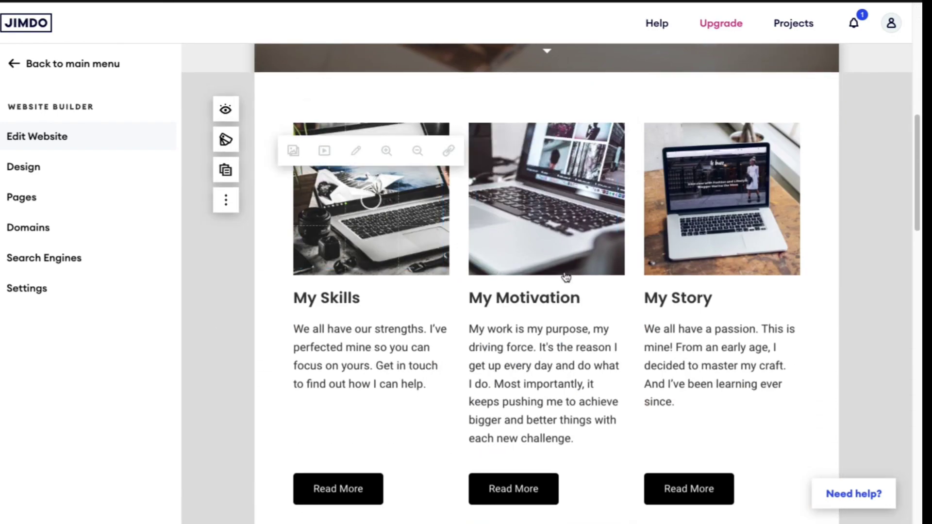
scroll(565, 277, down, 3)
scroll(583, 291, down, 3)
scroll(529, 304, down, 7)
scroll(474, 316, down, 8)
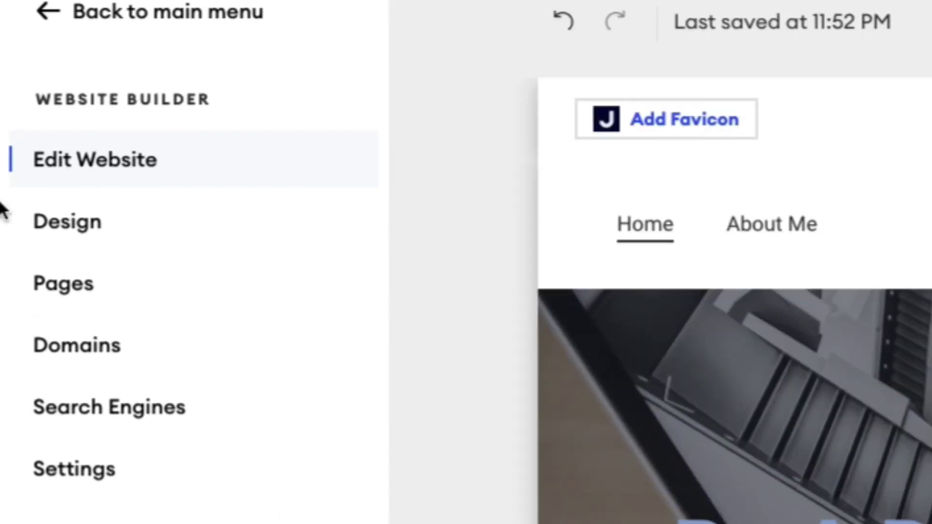
click(41, 166)
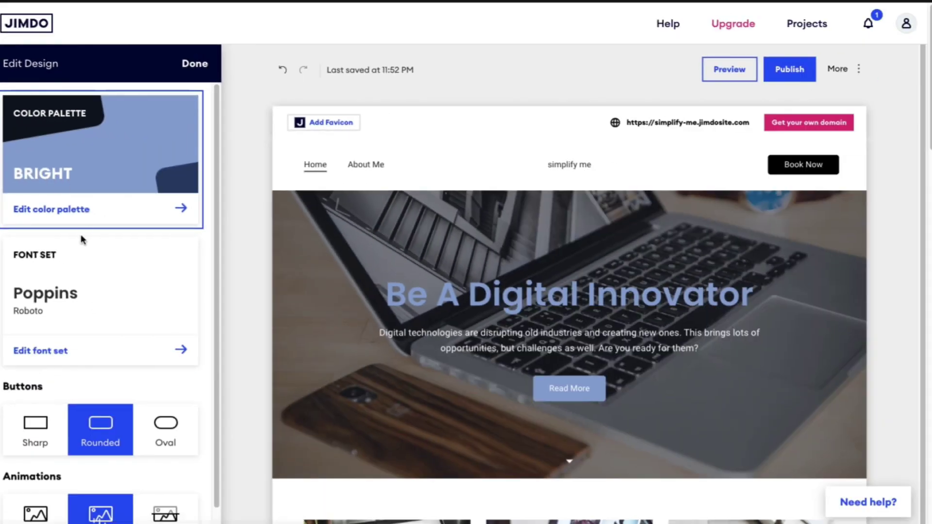
scroll(121, 280, down, 1)
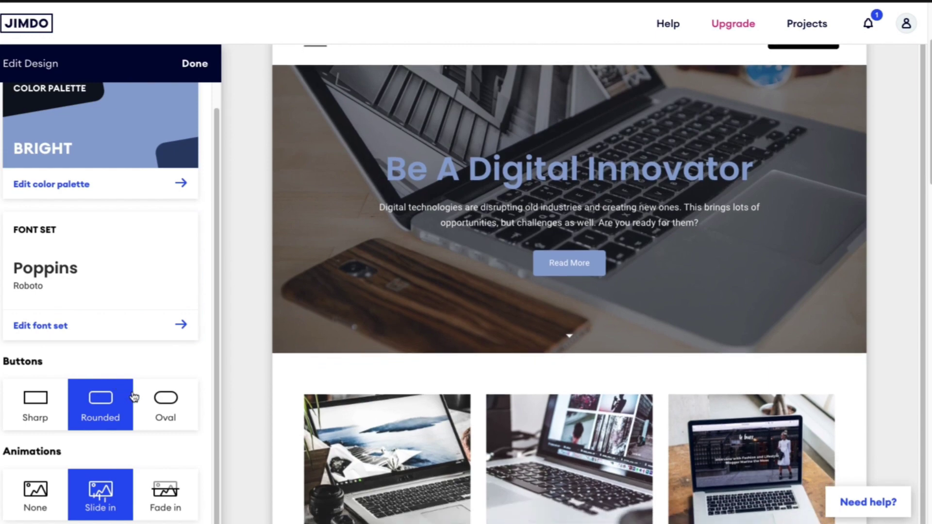
click(165, 403)
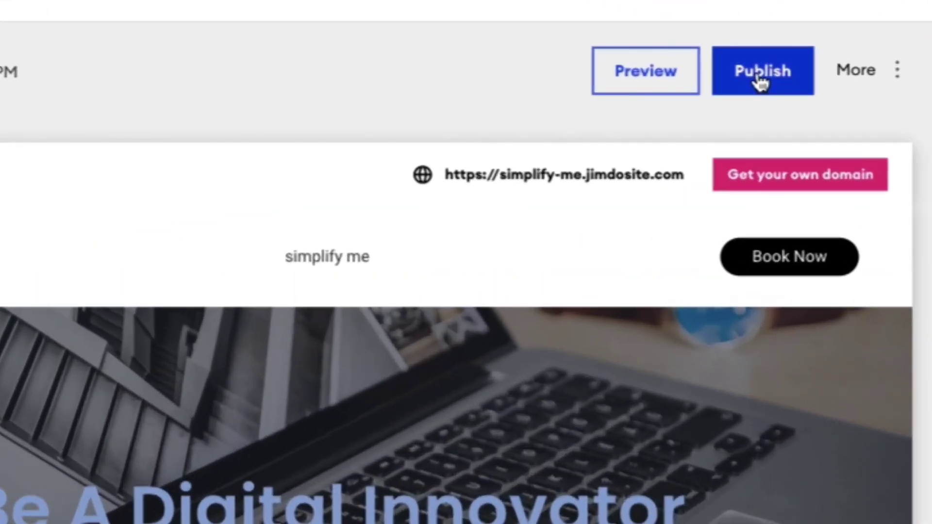
Publish the simplify me site and scroll through the live page
click(760, 80)
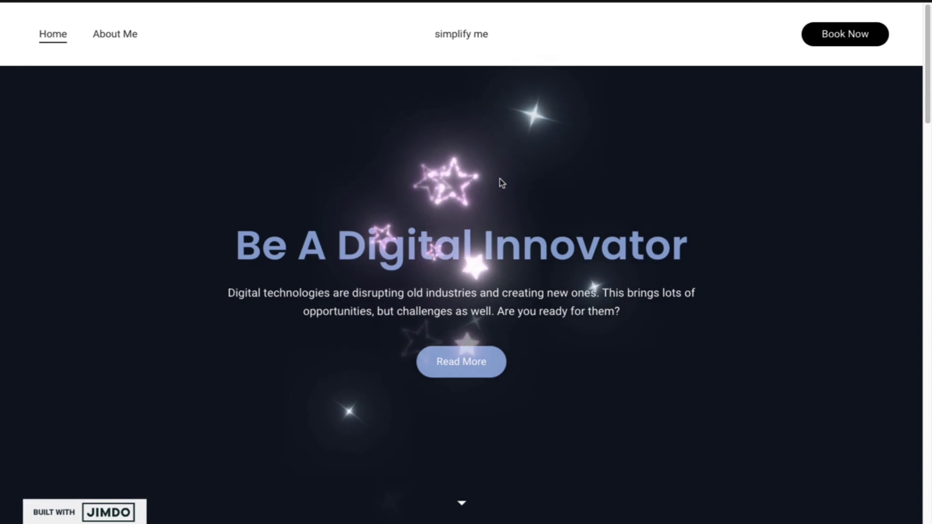
scroll(417, 187, down, 5)
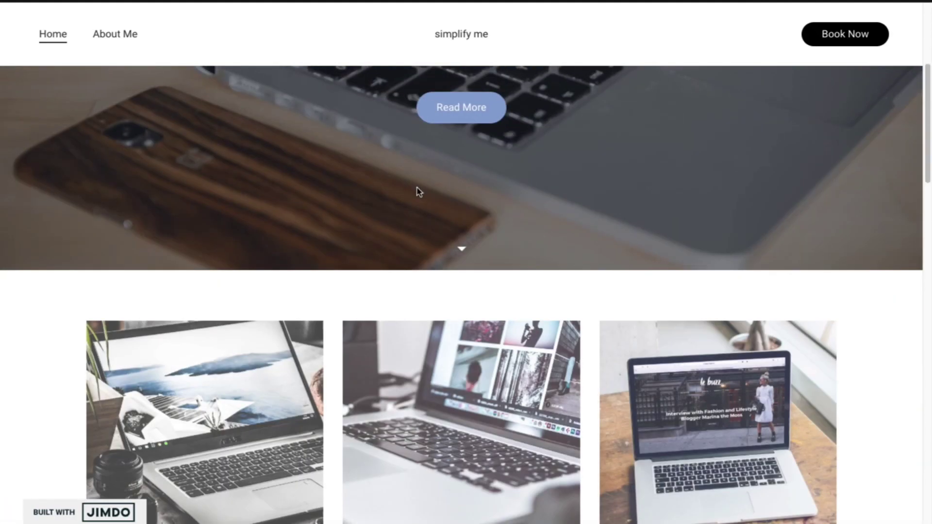
scroll(418, 194, down, 5)
scroll(416, 193, down, 5)
scroll(417, 193, down, 10)
scroll(416, 193, down, 3)
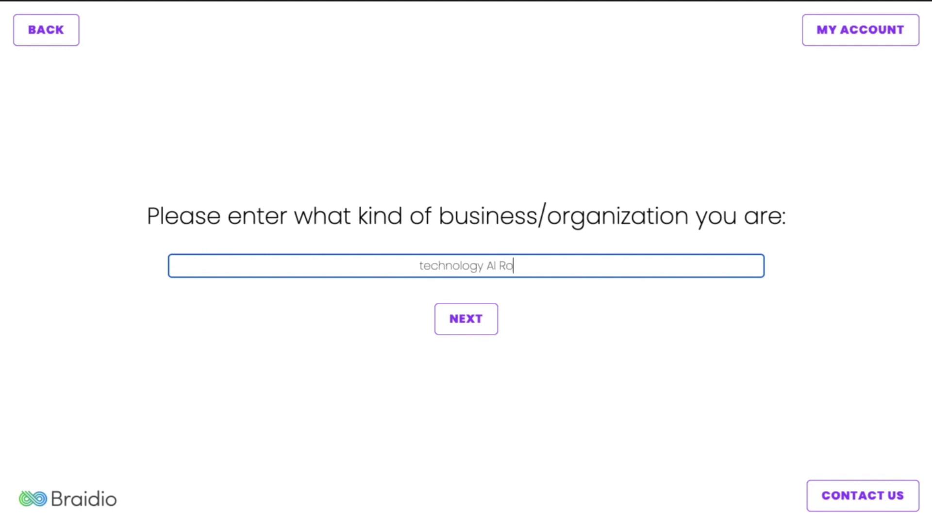
Submit the AI Robotics business type, enter the simplify me name and slogan, accept simplifyme.site.live
click(484, 316)
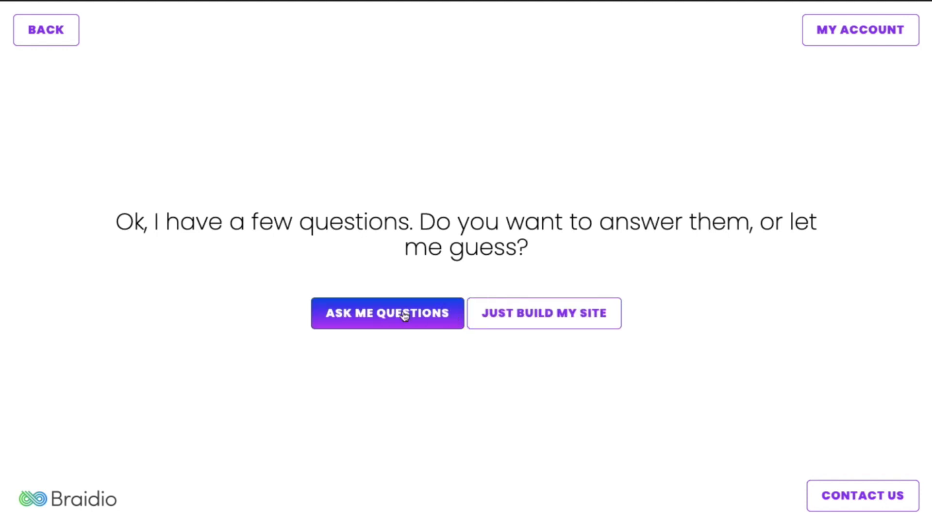
click(434, 316)
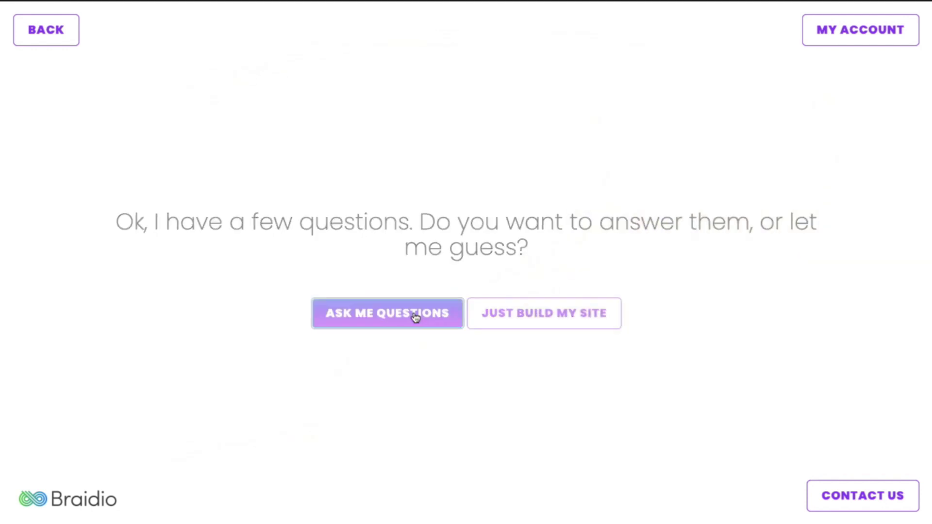
click(441, 264)
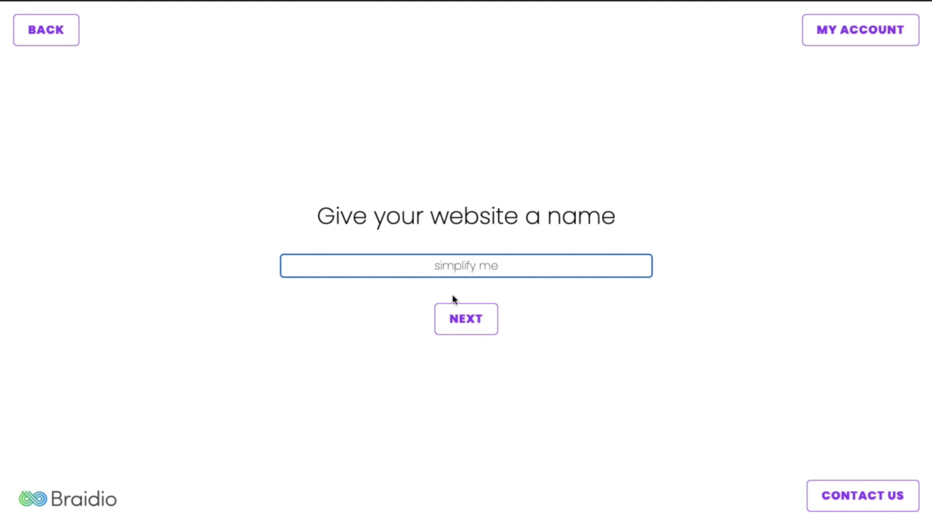
click(466, 332)
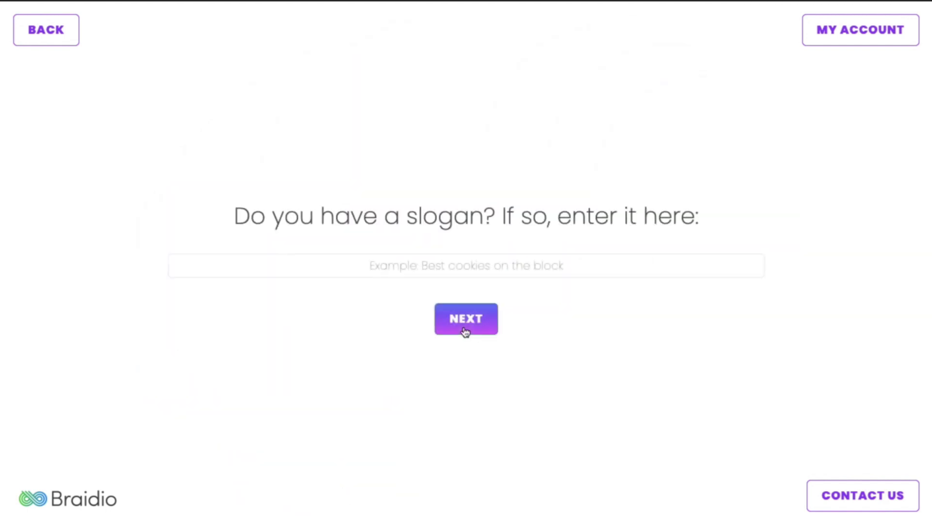
click(420, 268)
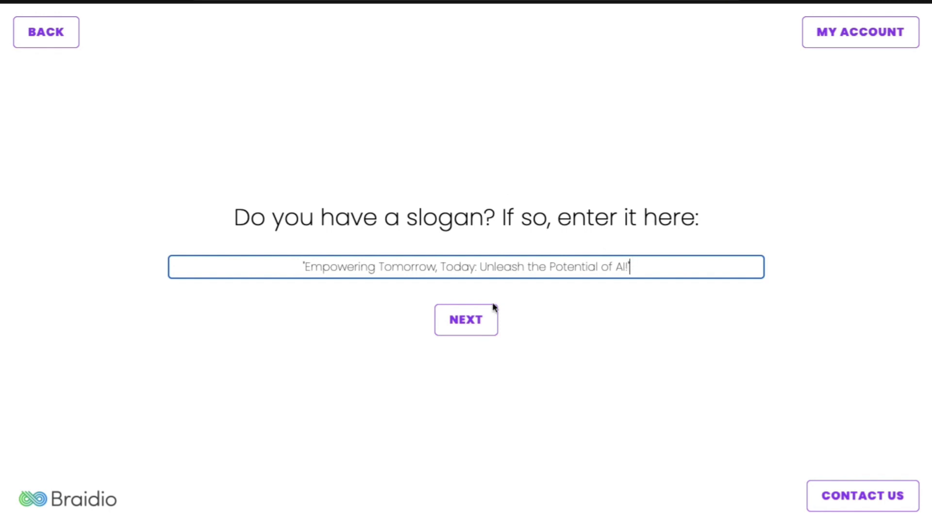
click(488, 323)
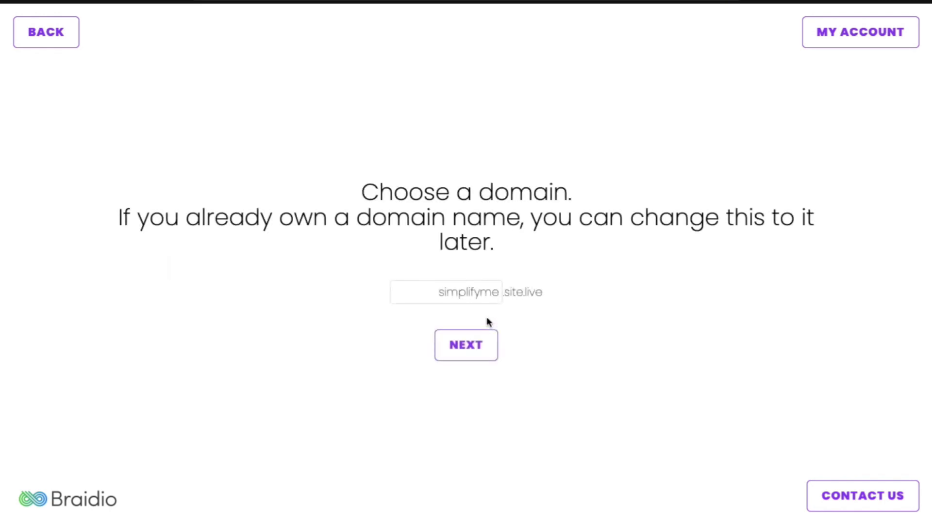
click(476, 346)
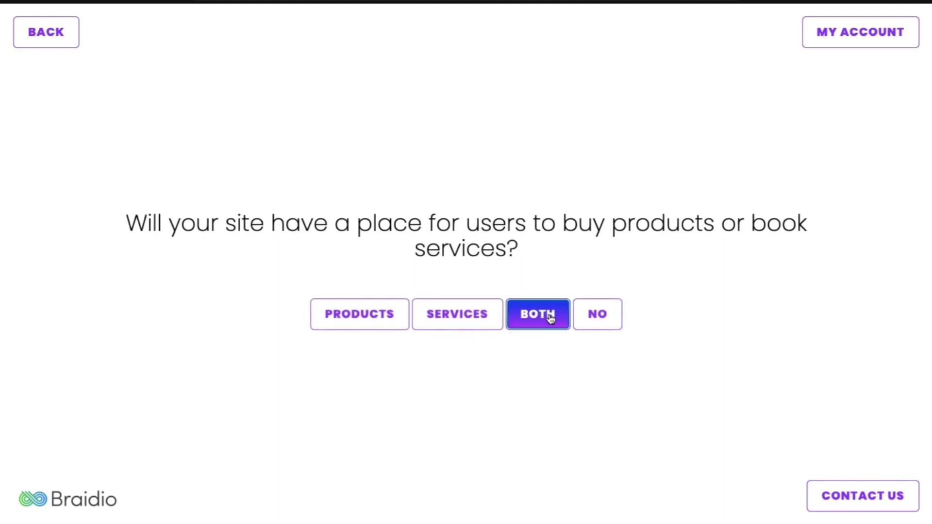
Offer both products and services and include About, Features, photos, team and contact sections
click(550, 318)
click(438, 302)
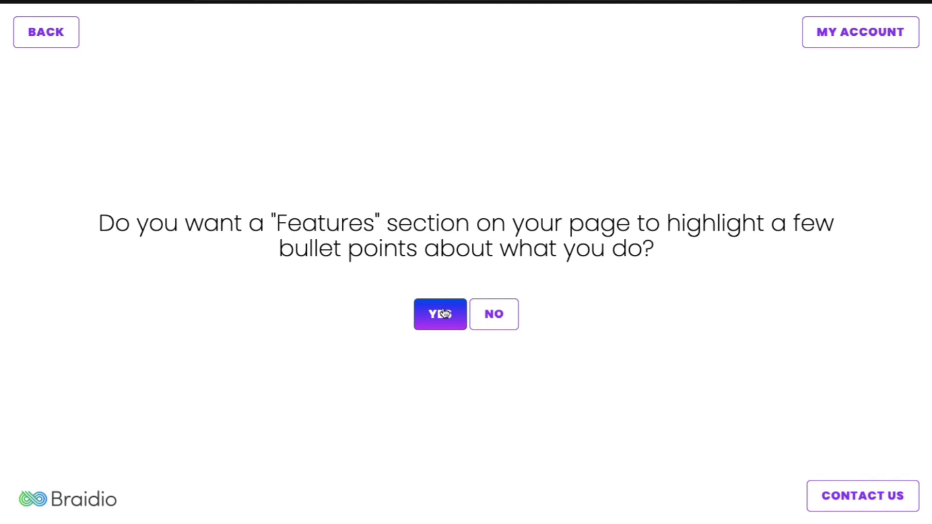
click(444, 313)
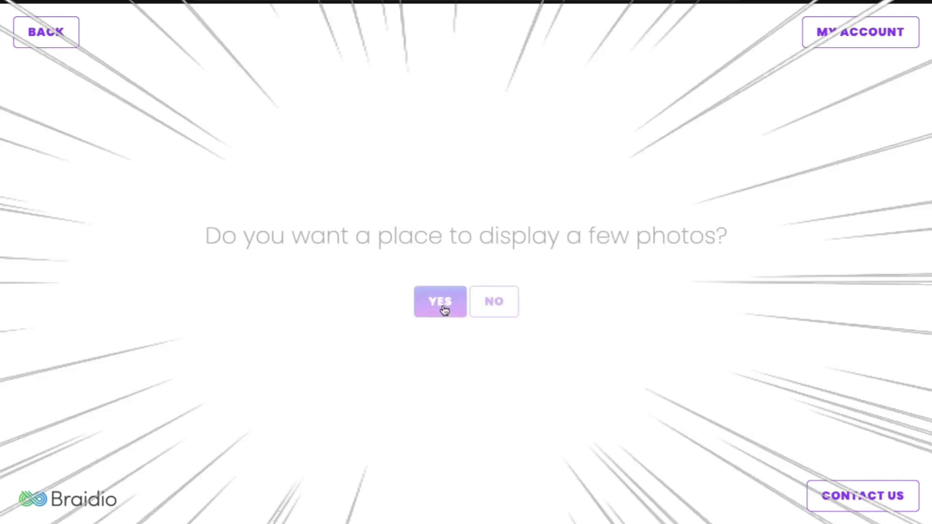
click(447, 306)
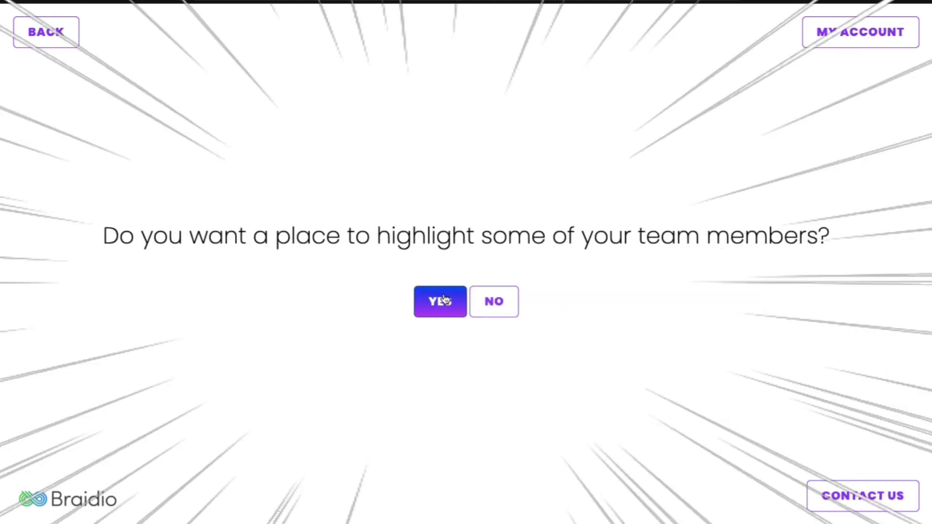
click(446, 306)
click(442, 316)
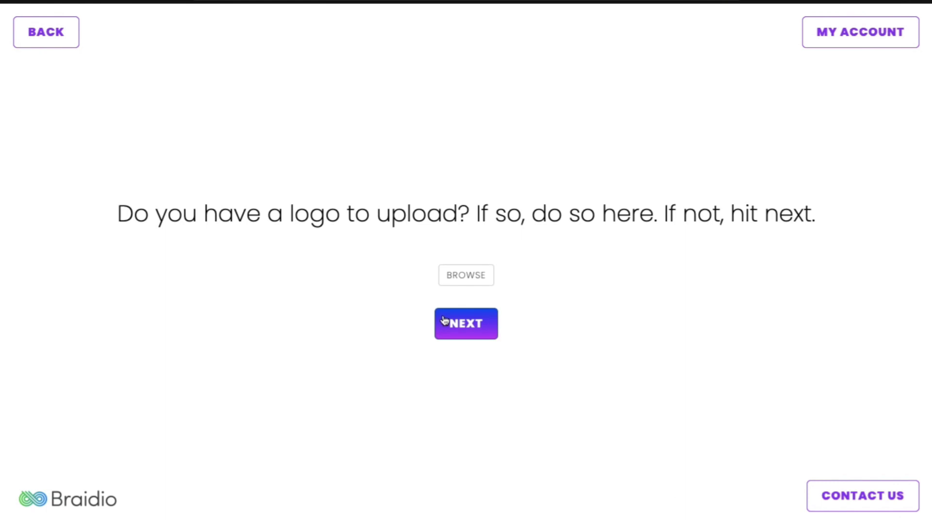
Skip the logo upload and leave the existing website URL blank to reach the Terms page
click(471, 278)
scroll(437, 266, down, 3)
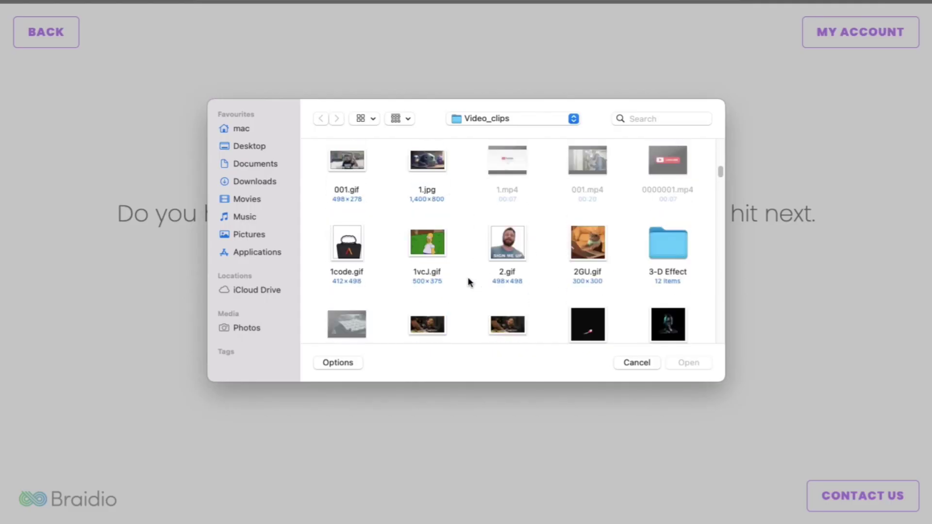
scroll(468, 281, down, 3)
scroll(416, 270, down, 3)
scroll(374, 272, down, 3)
click(638, 364)
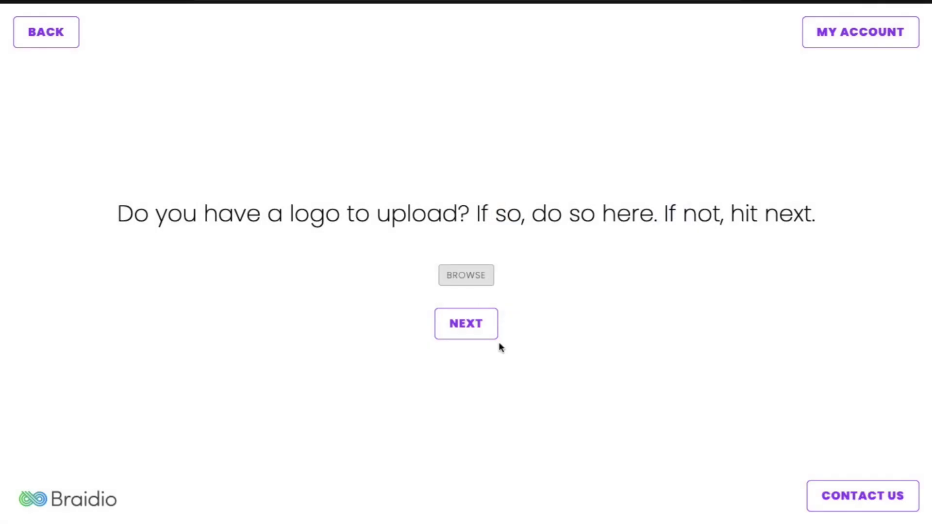
click(468, 325)
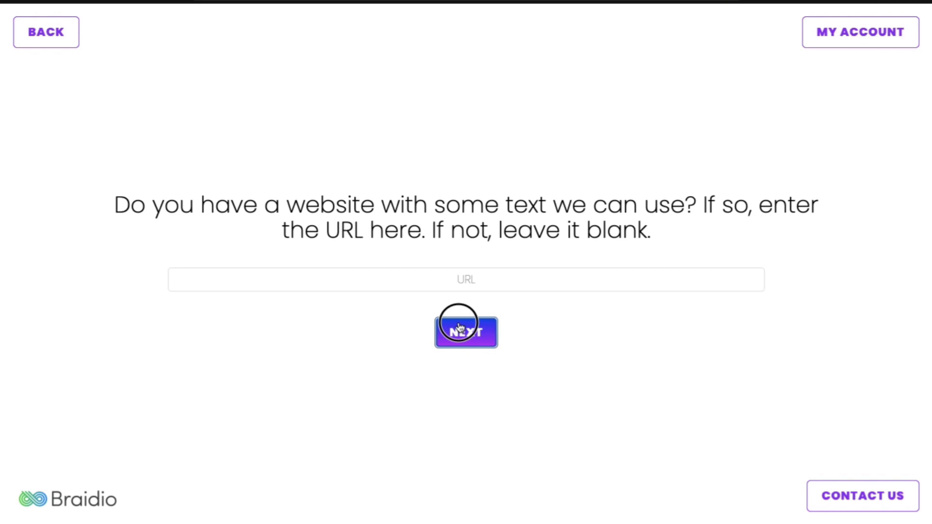
click(460, 325)
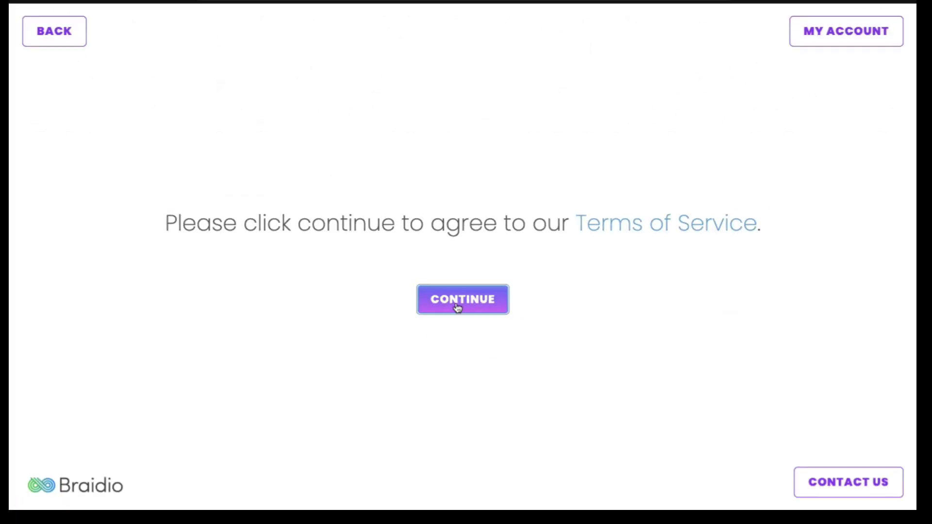
Accept the terms, enter the email, pass the reCAPTCHA check and finish building the site
click(466, 228)
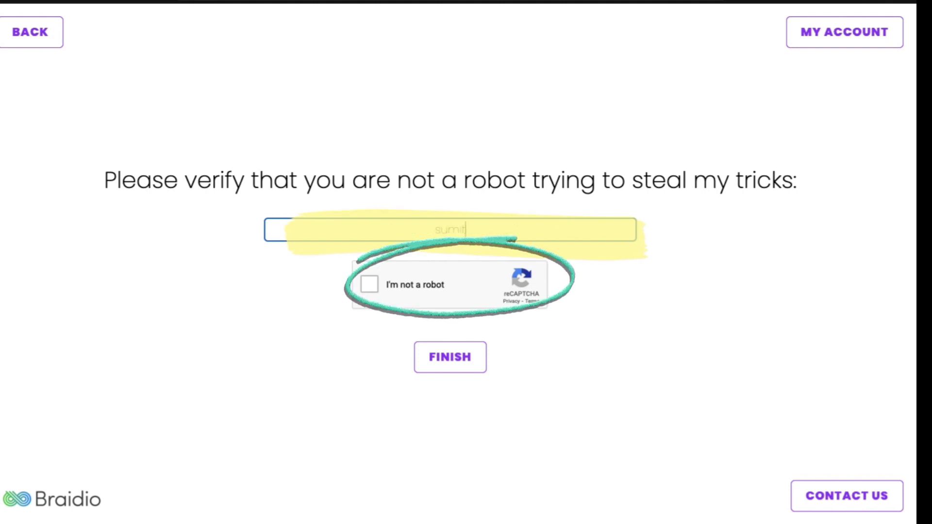
click(474, 363)
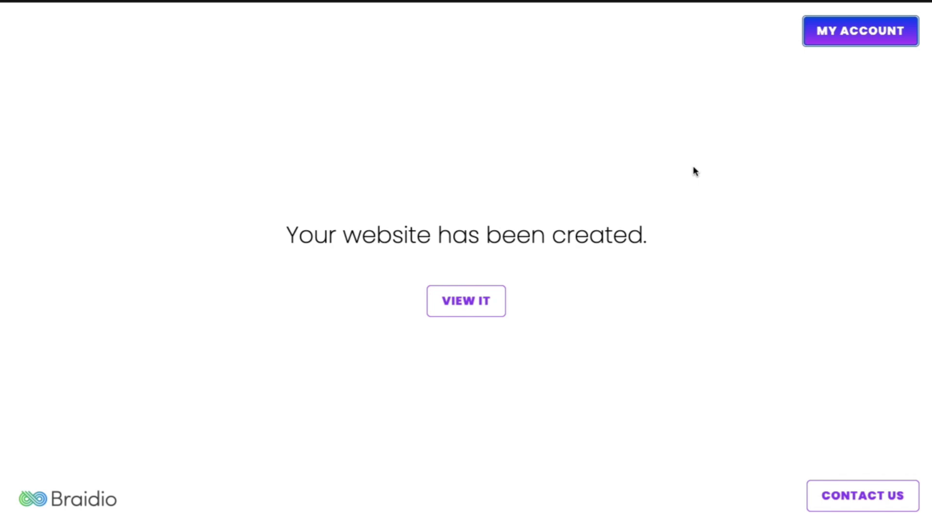
View the generated robotics site, then check the My Websites dashboard listing simplify me
click(488, 317)
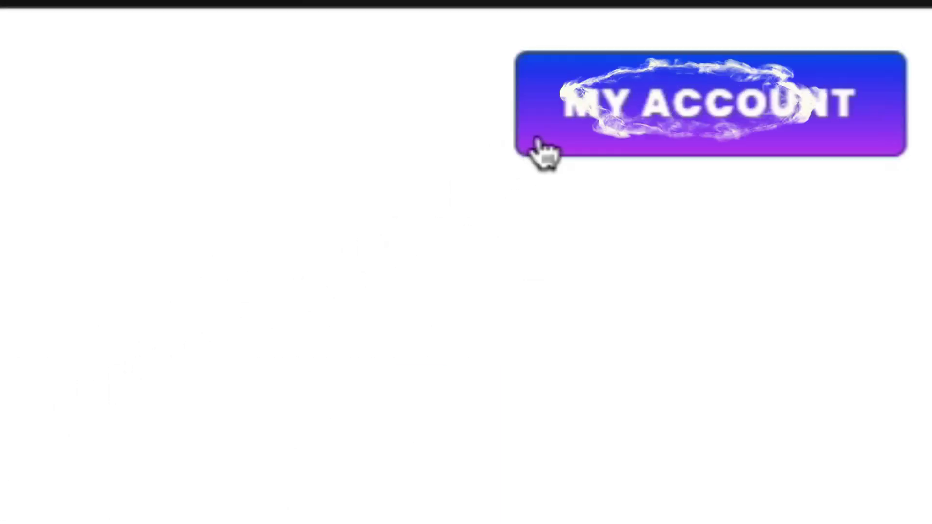
click(541, 151)
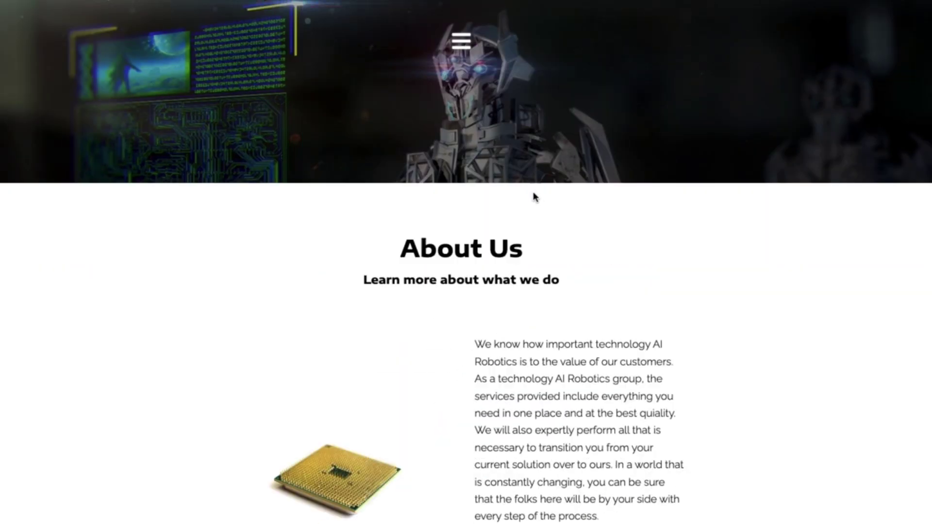
scroll(529, 204, down, 7)
scroll(520, 233, down, 10)
scroll(518, 258, down, 9)
scroll(518, 261, down, 10)
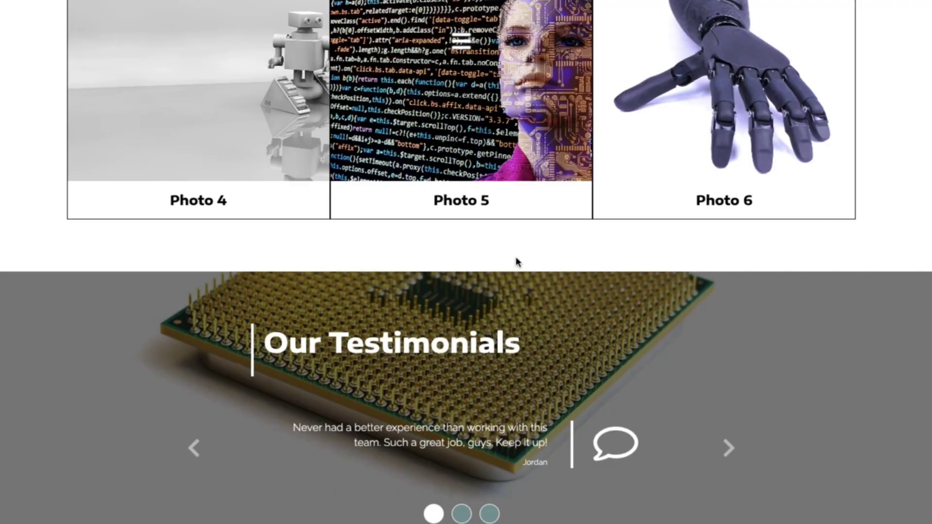
scroll(518, 269, down, 10)
scroll(518, 273, down, 8)
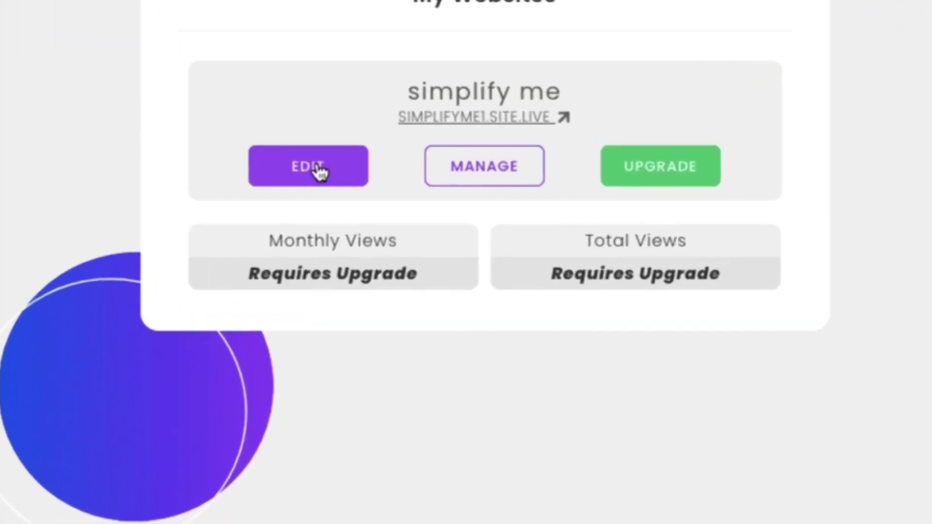
Open the simplify me site in the editor and go through the introductory tips
click(381, 210)
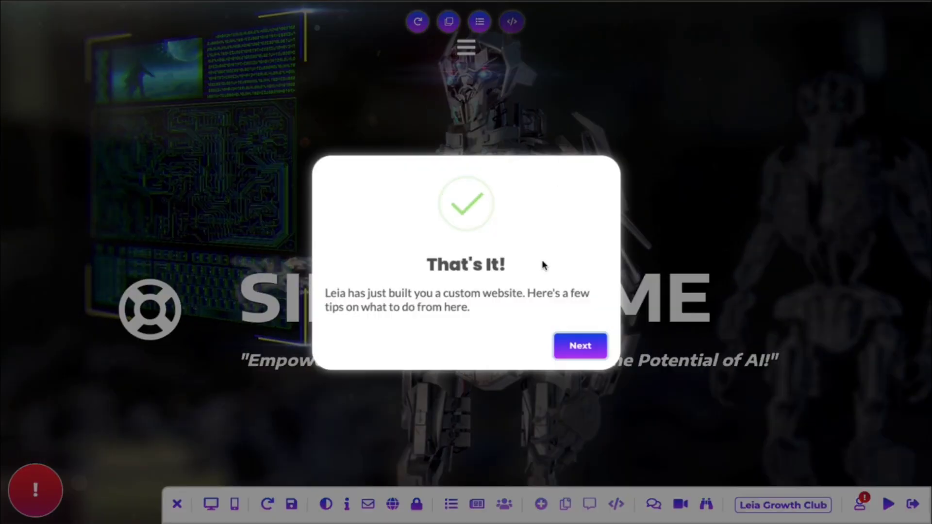
click(580, 346)
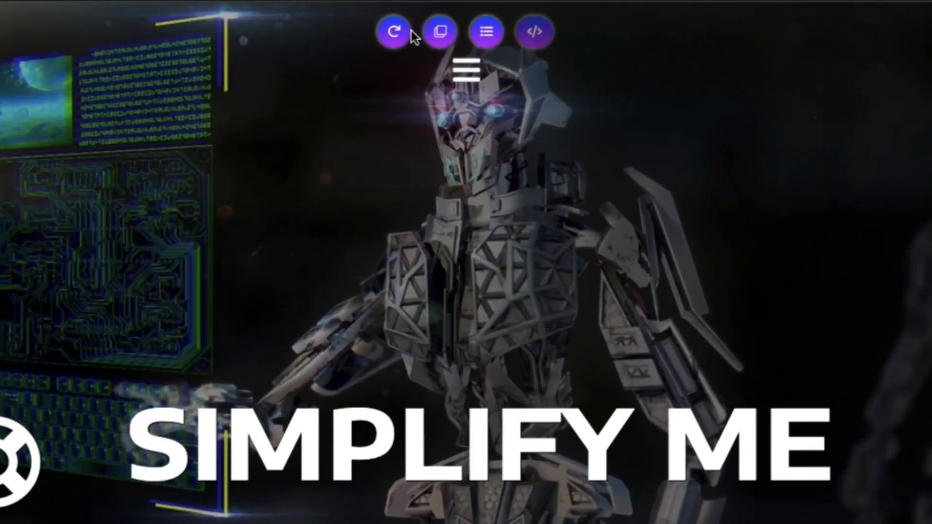
click(377, 49)
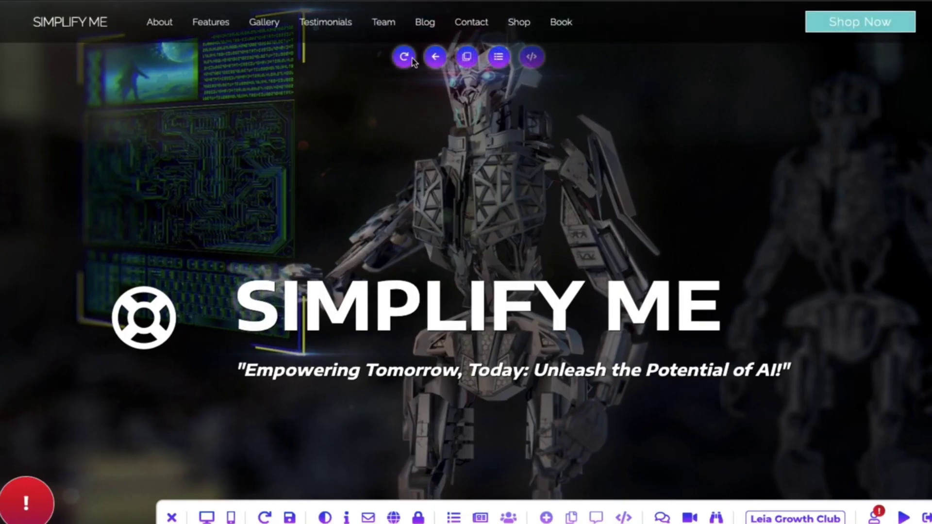
Redesign the navigation bar into a translucent teal layout and look over the hero section
click(405, 57)
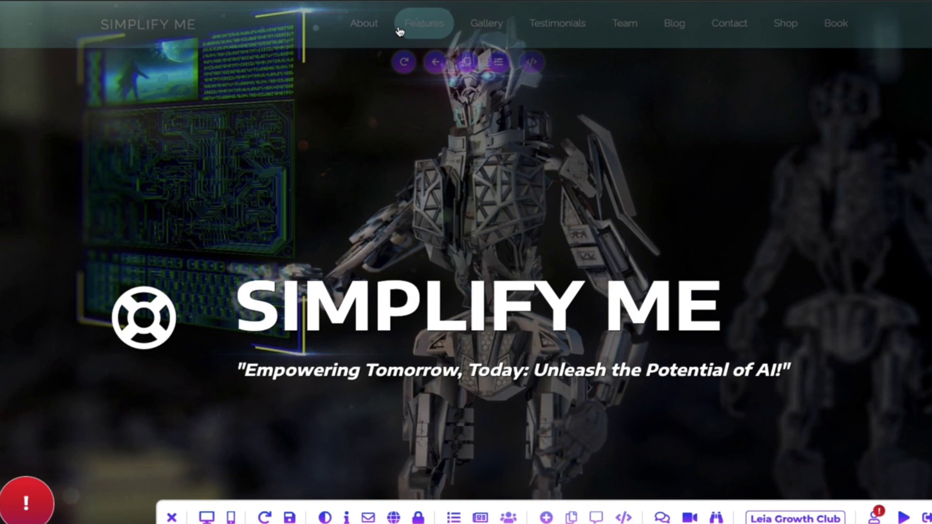
scroll(360, 343, down, 3)
scroll(440, 434, up, 2)
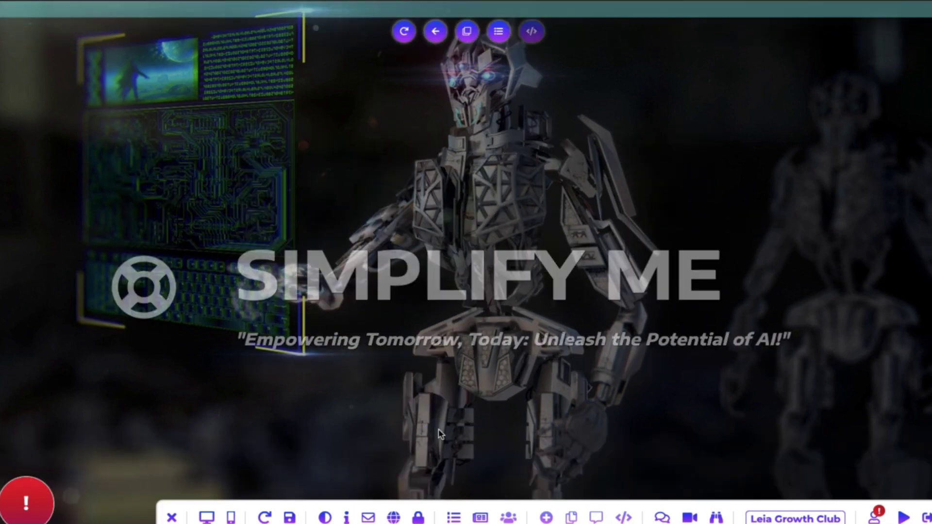
scroll(439, 434, up, 1)
scroll(455, 368, down, 5)
scroll(418, 316, up, 1)
scroll(456, 325, up, 5)
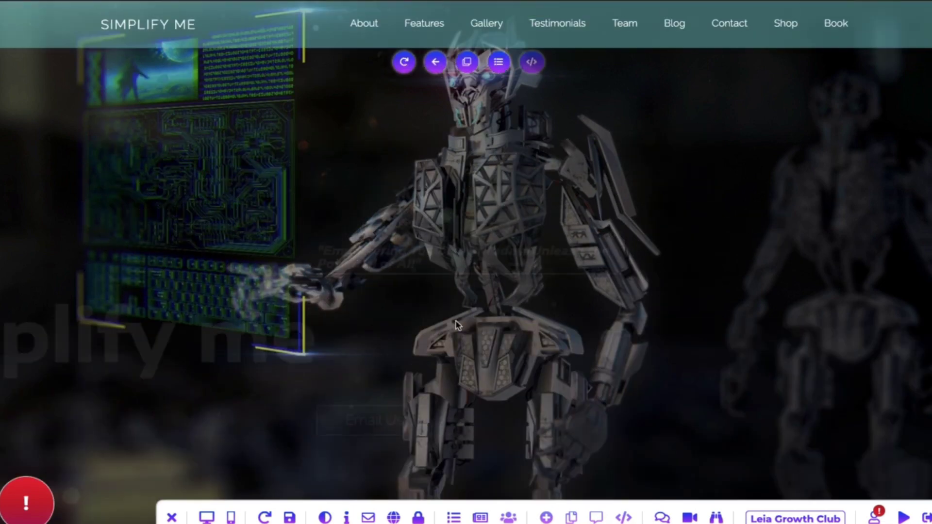
scroll(456, 325, down, 3)
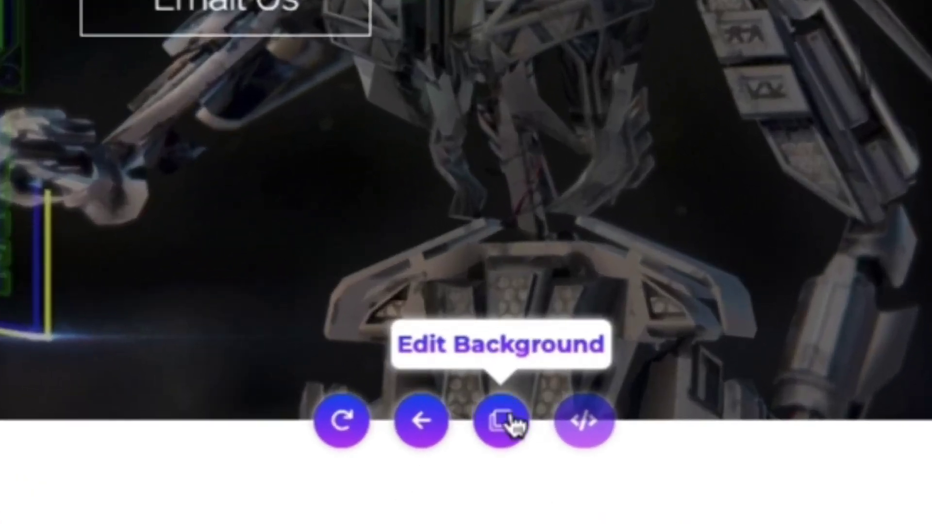
Search the hero background image library for 'robot'
click(483, 387)
click(409, 318)
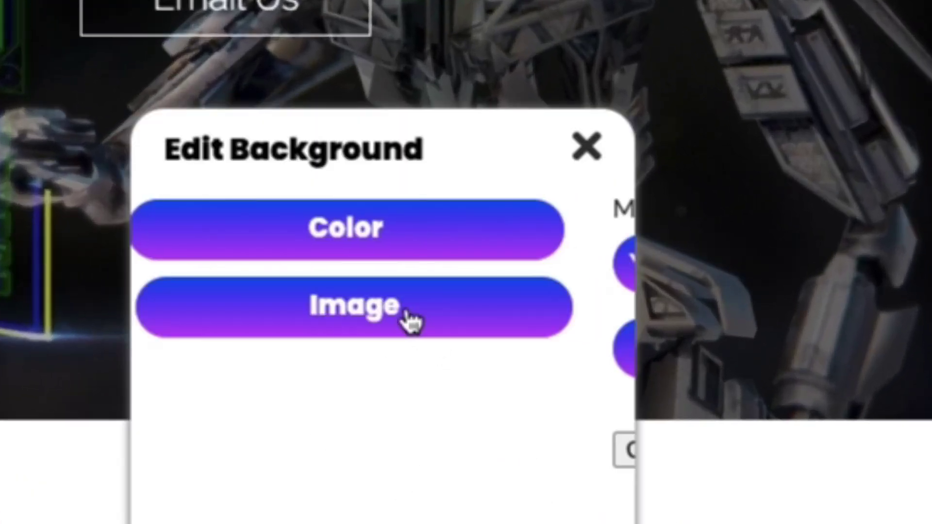
click(397, 361)
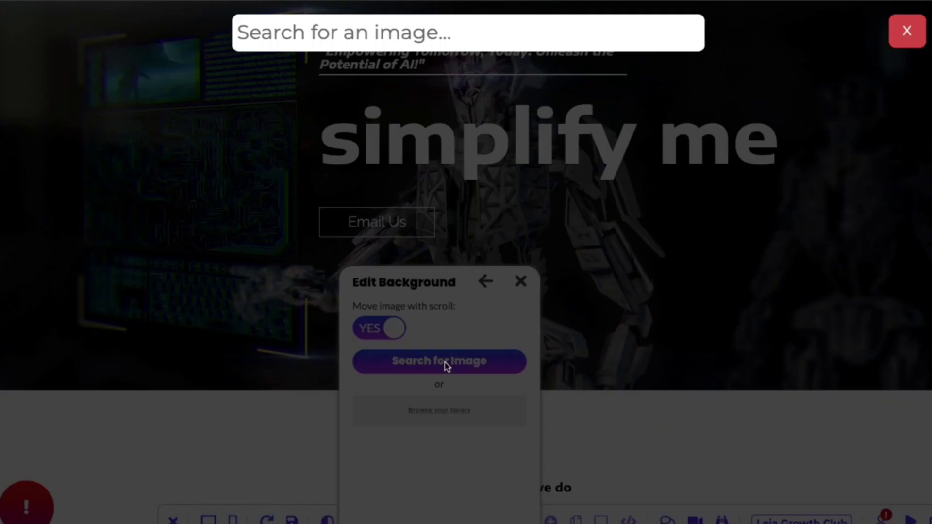
click(373, 36)
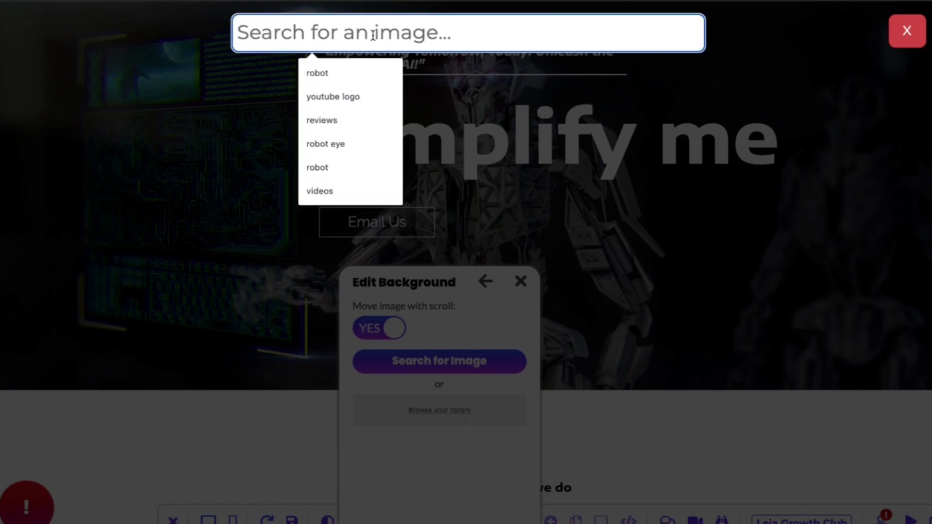
click(356, 72)
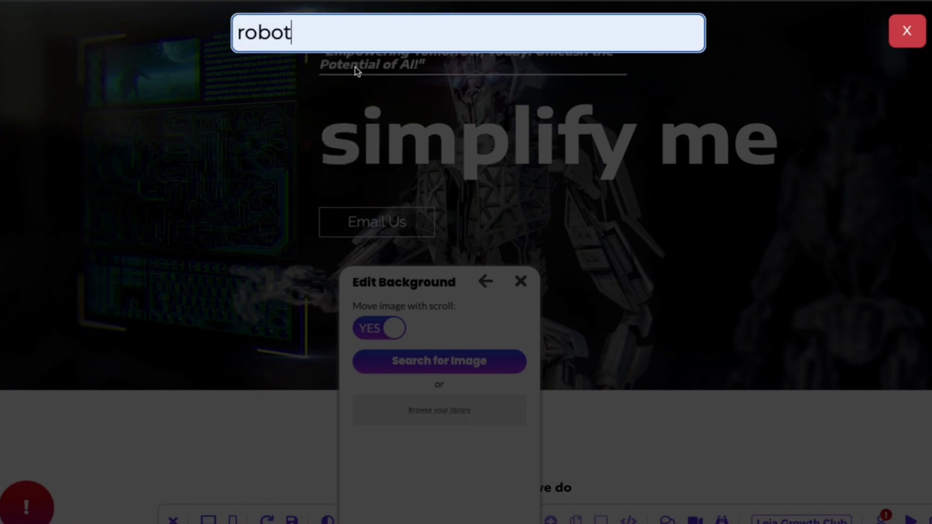
click(440, 30)
key(Return)
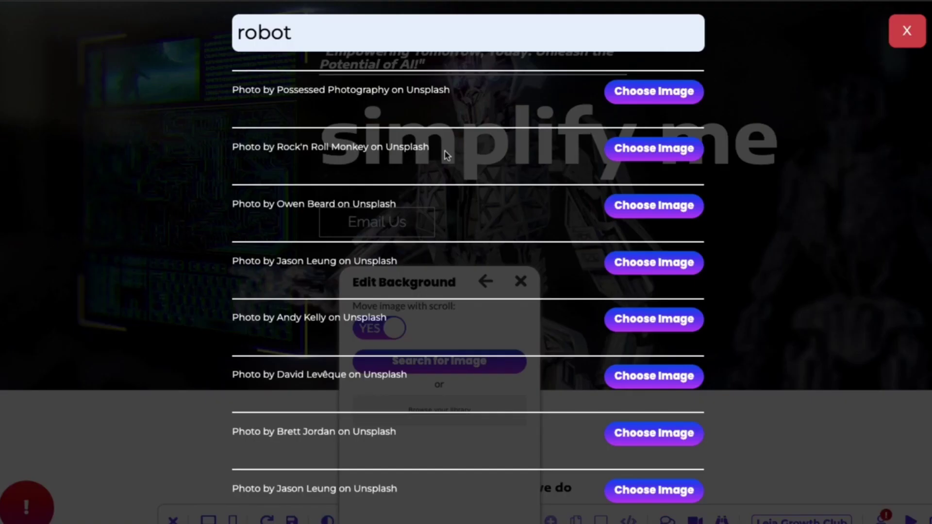
scroll(447, 155, down, 5)
scroll(449, 184, down, 15)
scroll(451, 214, down, 10)
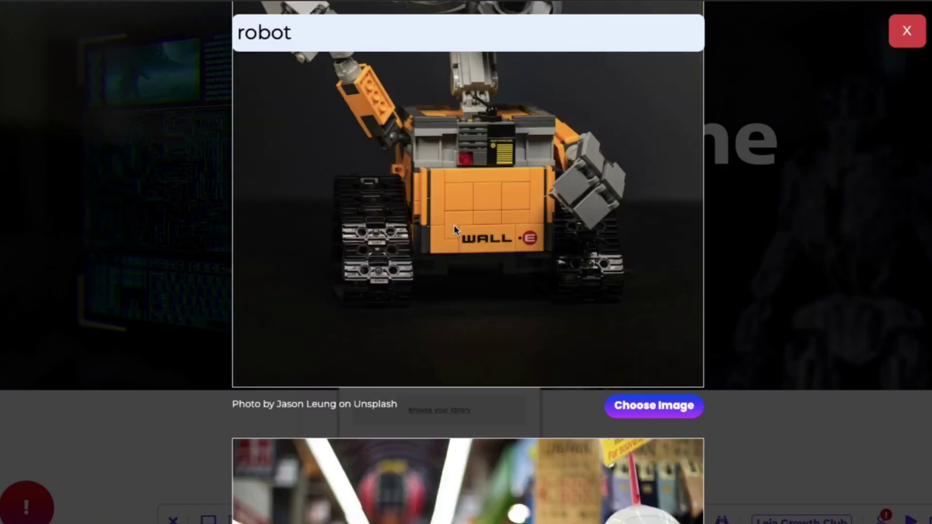
scroll(455, 229, down, 5)
scroll(456, 233, down, 5)
Apply the seated figurines photo as the hero background and close the panel
click(651, 433)
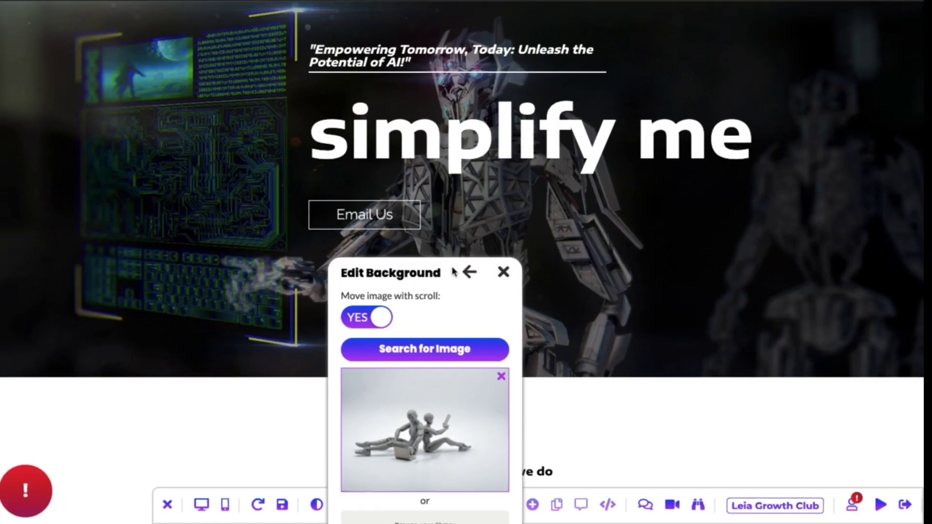
drag(453, 272, 474, 259)
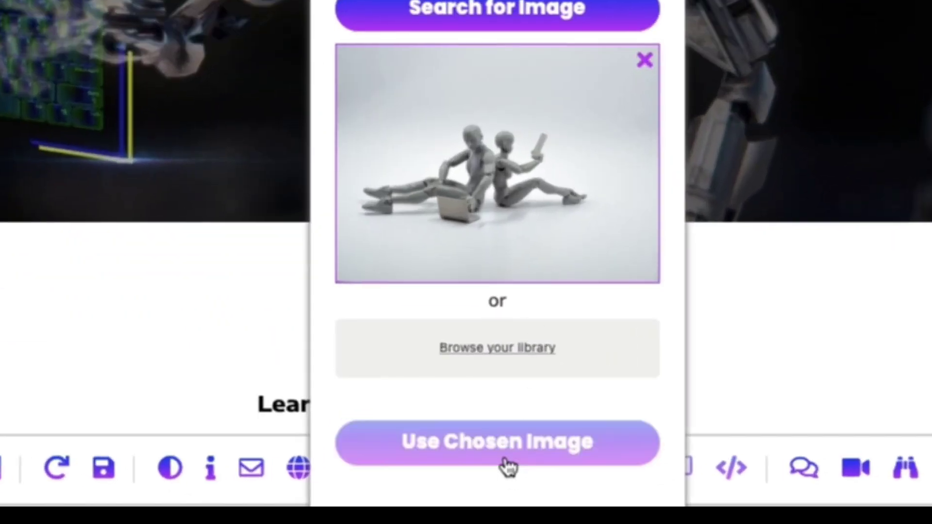
click(507, 466)
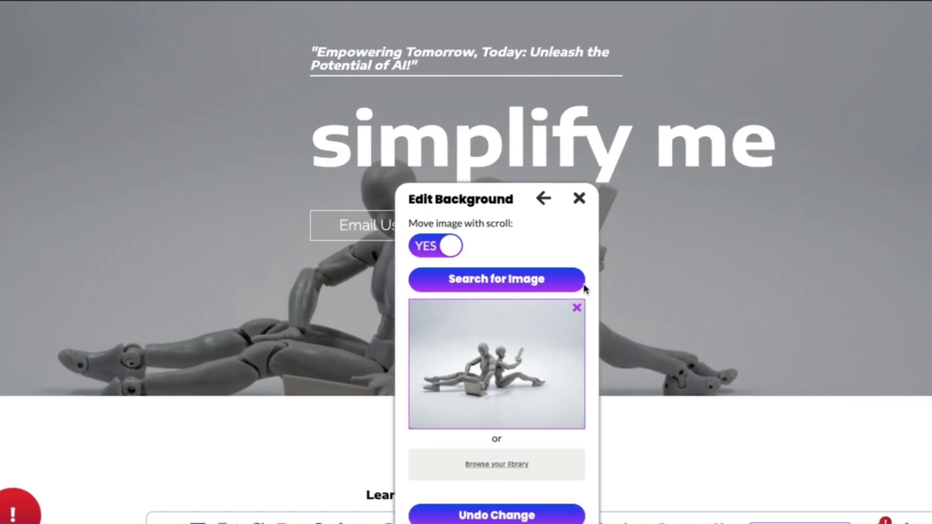
click(579, 198)
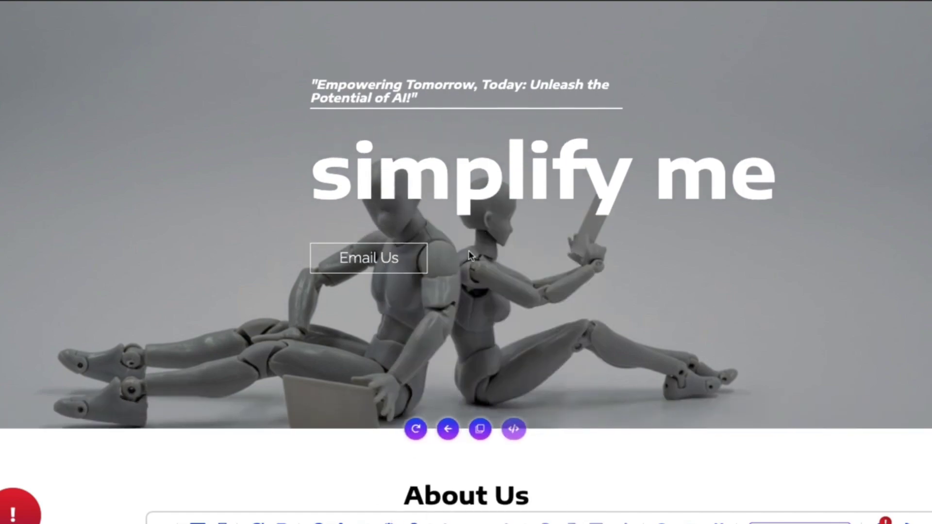
Change the hero heading to 'simplify me subscribe' and shrink its font to 58px
click(410, 187)
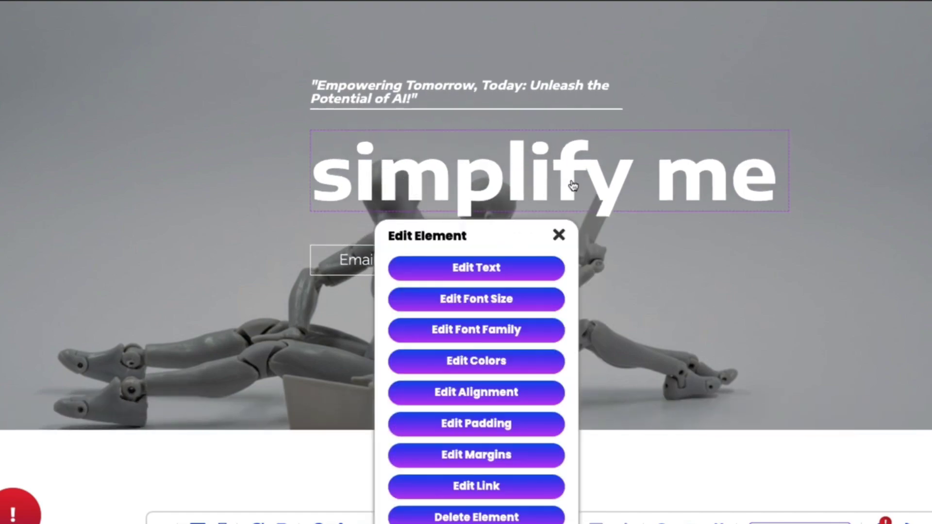
click(480, 275)
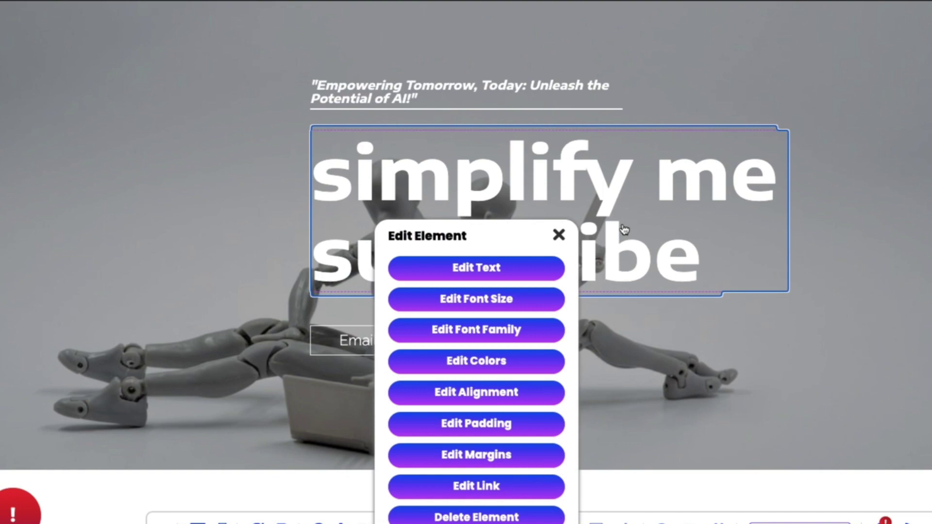
click(508, 301)
drag(490, 383, 441, 383)
Open the About Us heading's colour settings and expand the full editor toolbar
scroll(440, 364, down, 5)
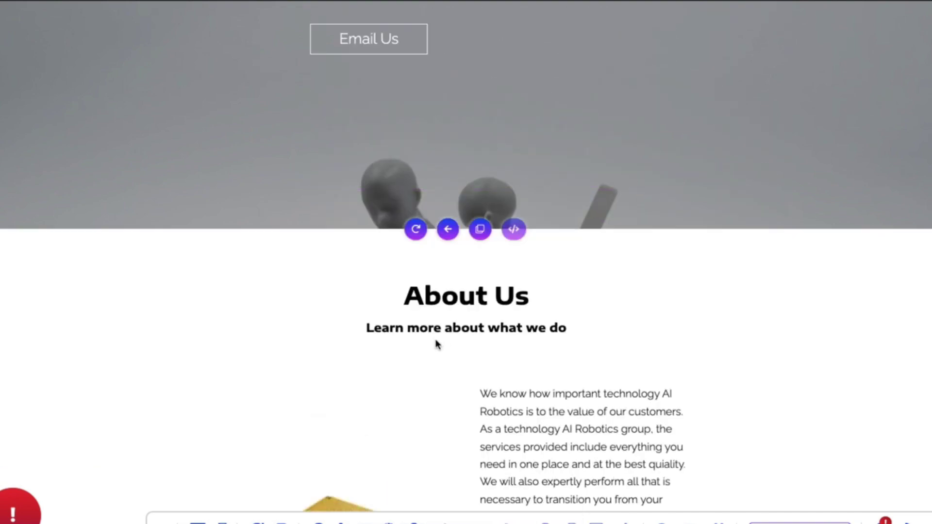
scroll(436, 344, down, 5)
click(504, 92)
click(546, 259)
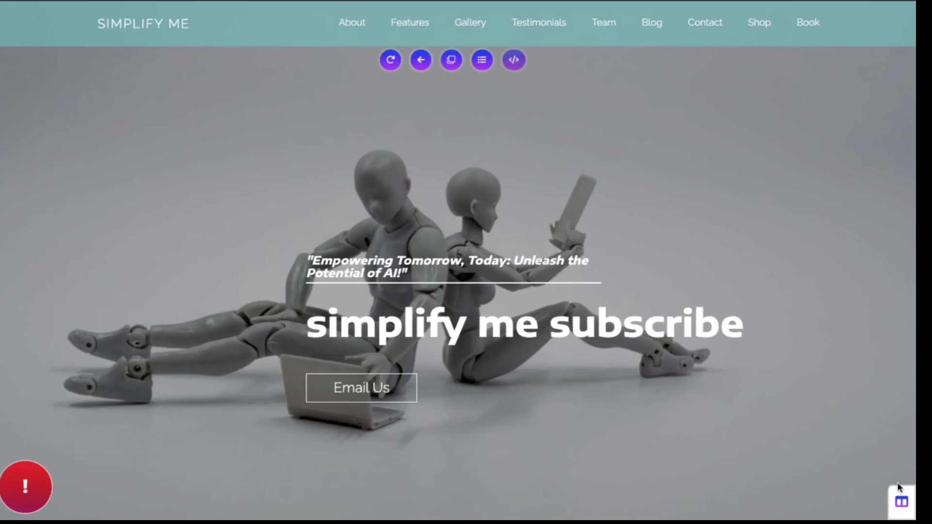
click(897, 496)
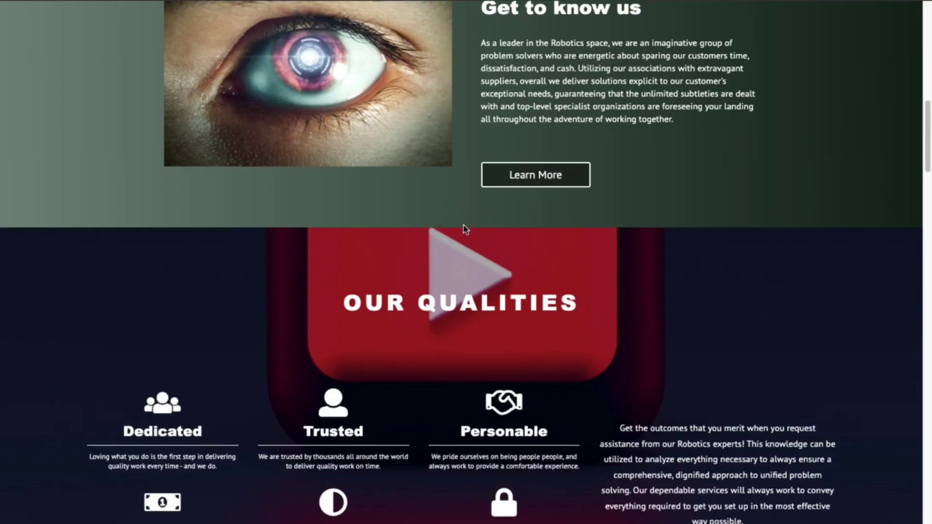
Scroll through the robotics site's sections down to Posts and Contact Us
scroll(461, 228, down, 10)
scroll(464, 233, down, 8)
scroll(470, 233, down, 8)
scroll(474, 233, down, 10)
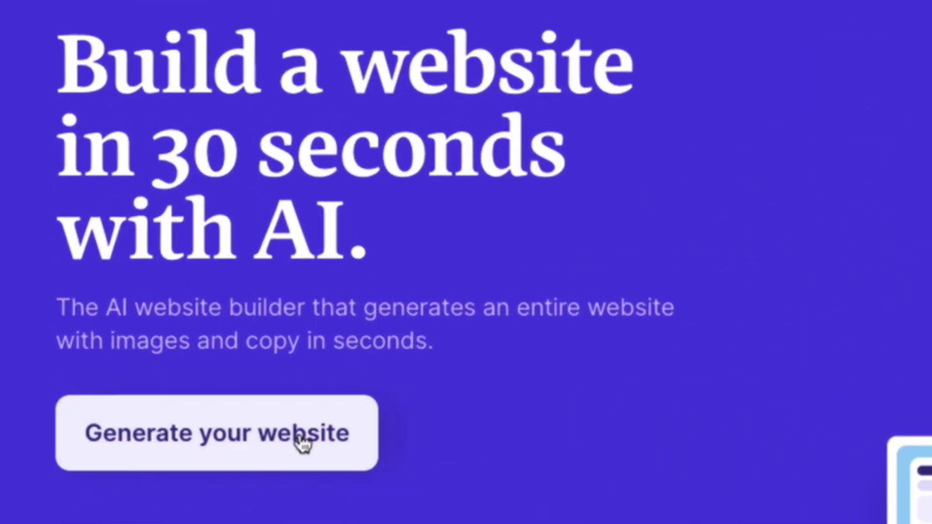
Generate a Technology website named 'simplify me' located in New Delhi, DL
click(302, 442)
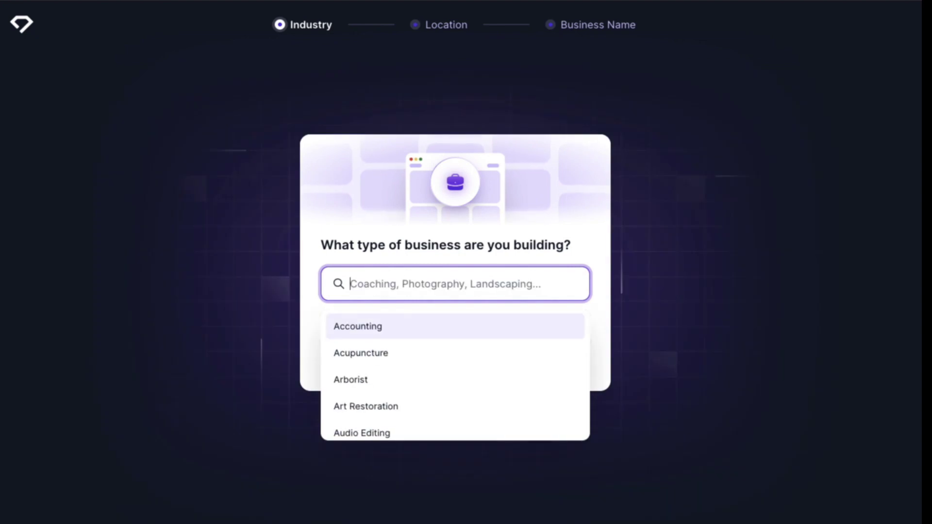
text(Technology)
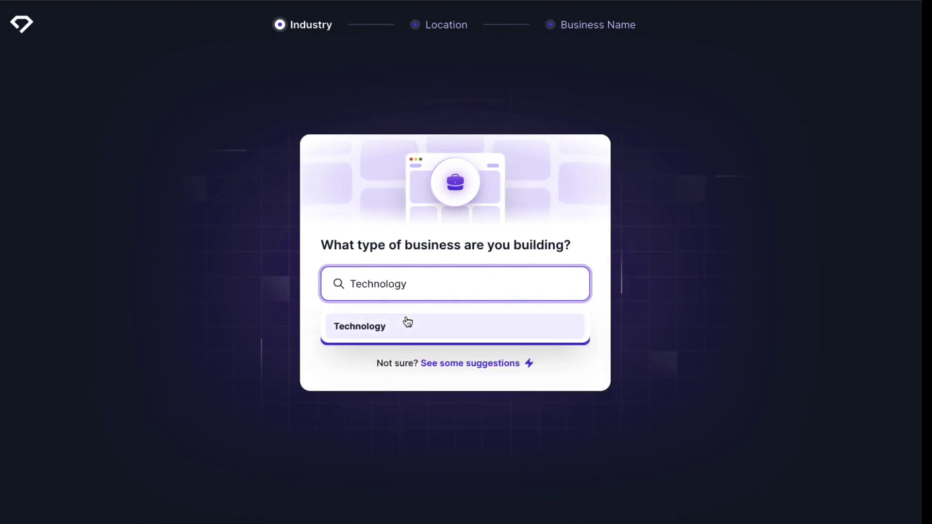
click(408, 322)
click(439, 328)
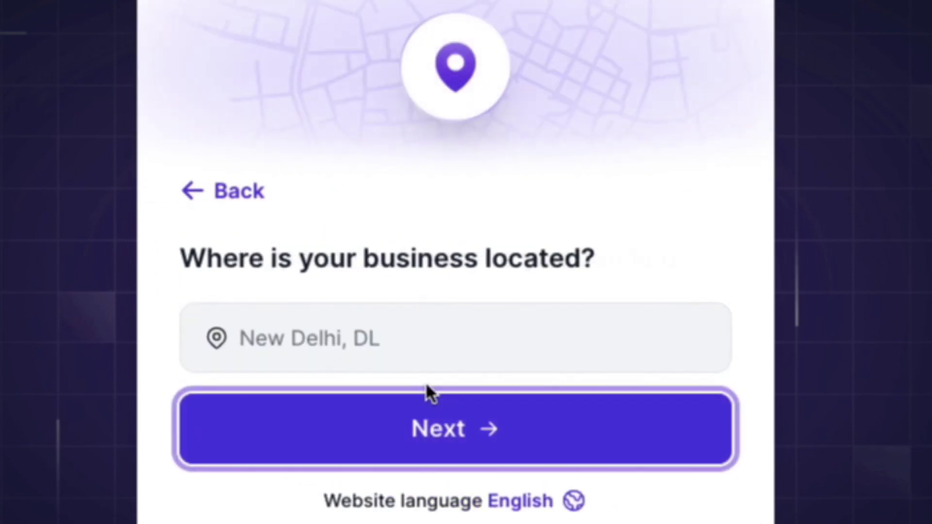
click(379, 355)
click(464, 429)
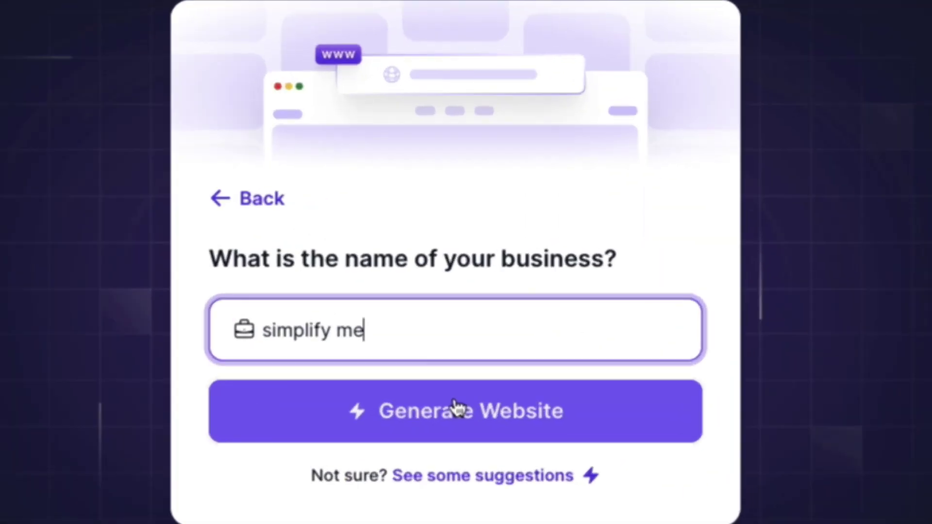
click(455, 339)
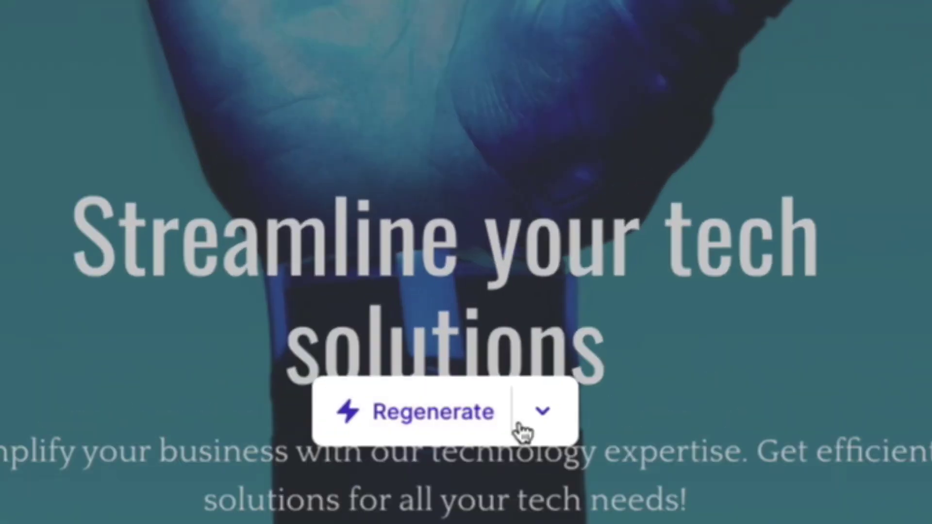
Regenerate the hero's content and background image to 'Experience seamless technology solutions'
click(495, 334)
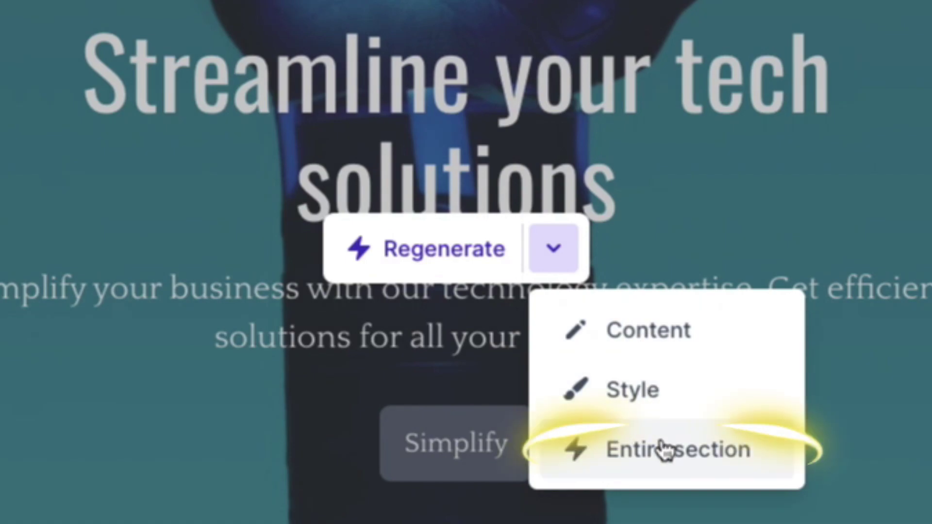
click(644, 321)
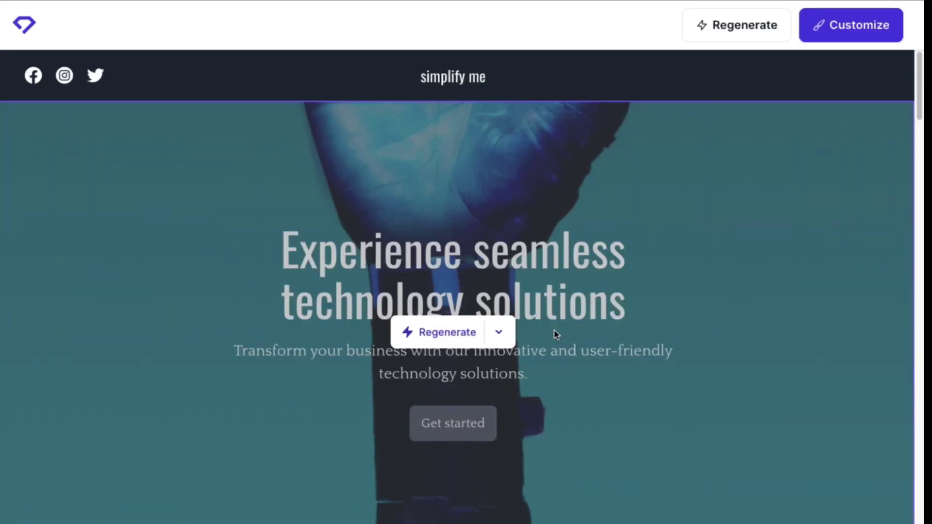
click(537, 399)
scroll(620, 335, down, 5)
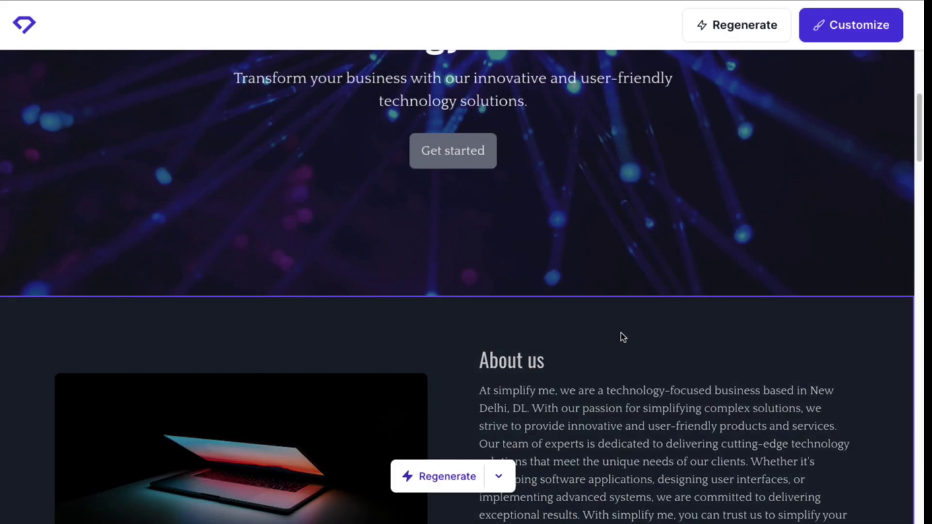
scroll(556, 346, down, 4)
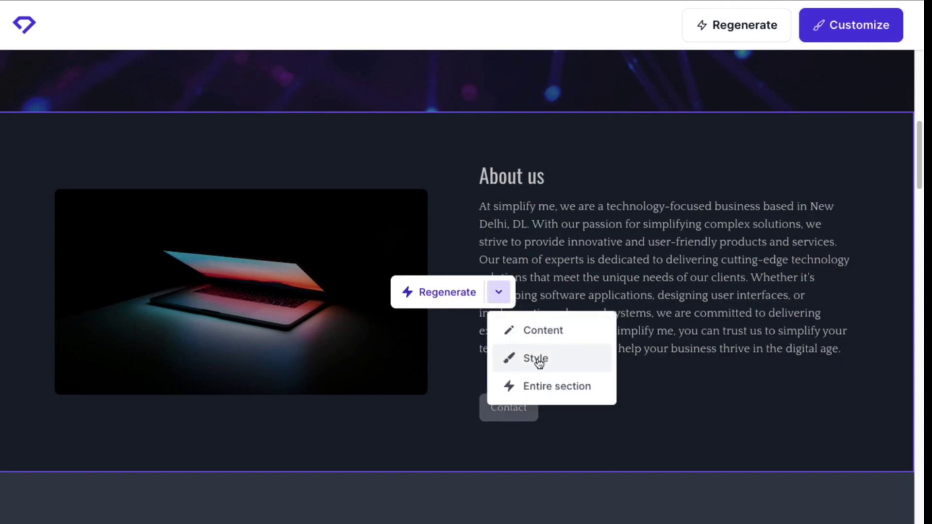
Scroll down to review the About us section's new text and circuit-board photo
scroll(532, 346, down, 3)
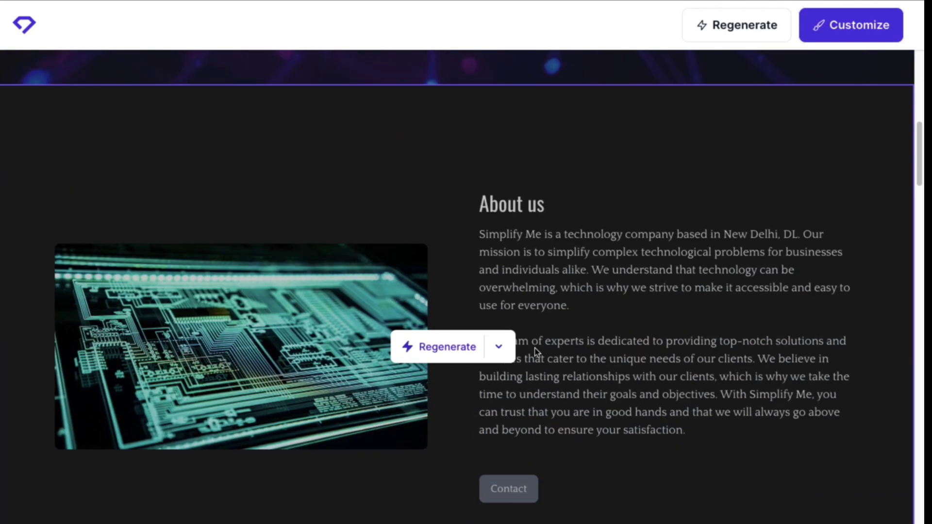
scroll(535, 350, down, 5)
scroll(535, 352, down, 5)
scroll(529, 356, down, 7)
scroll(528, 359, down, 8)
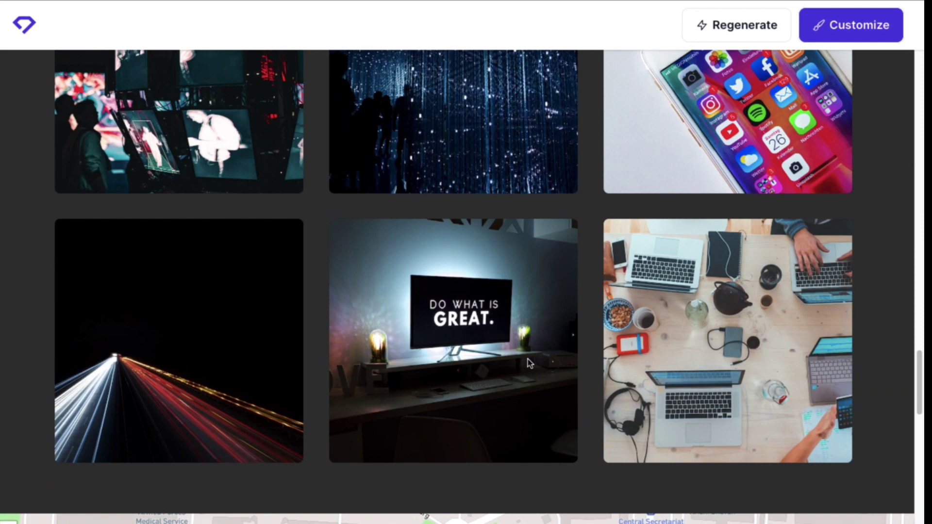
scroll(528, 360, down, 5)
scroll(529, 360, down, 3)
scroll(529, 360, up, 10)
scroll(529, 359, up, 8)
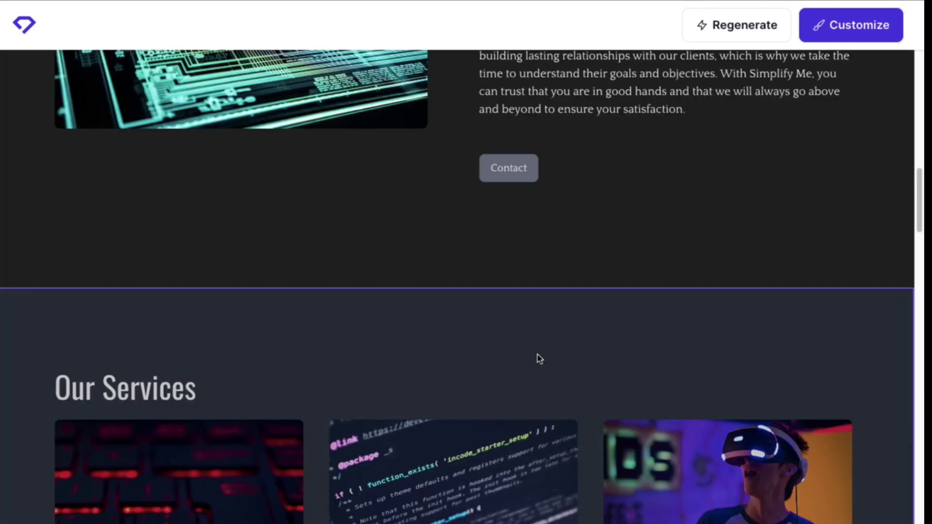